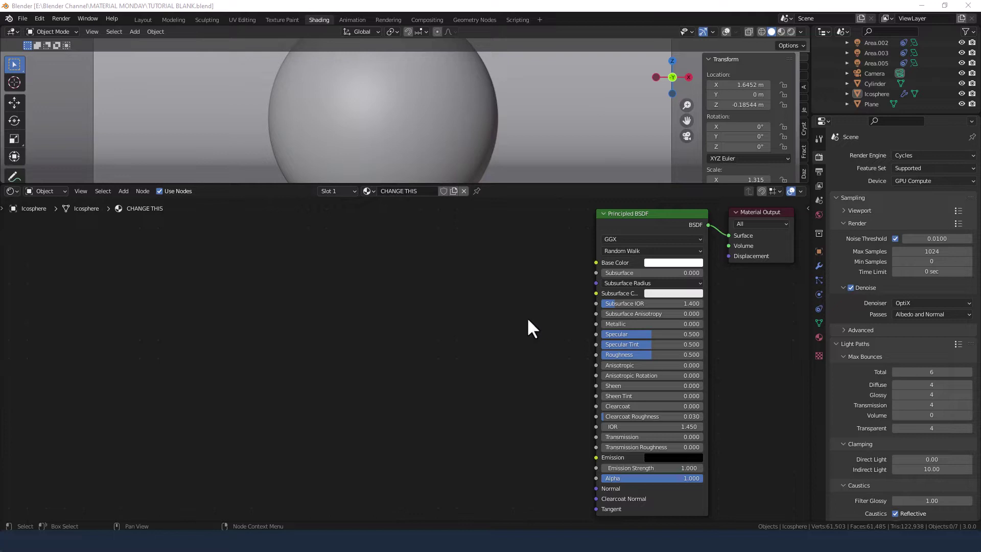
# Switch the viewport to rendered shading and set the Principled BSDF base color's brightness value to 0.01
pyautogui.moveTo(528, 328); pyautogui.dragTo(523, 326, button='middle')
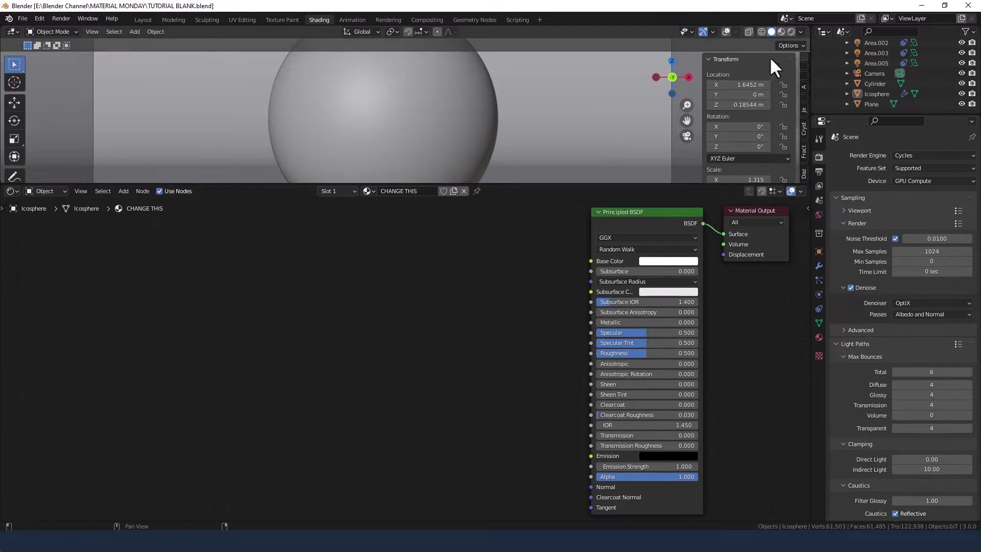
pyautogui.click(791, 32)
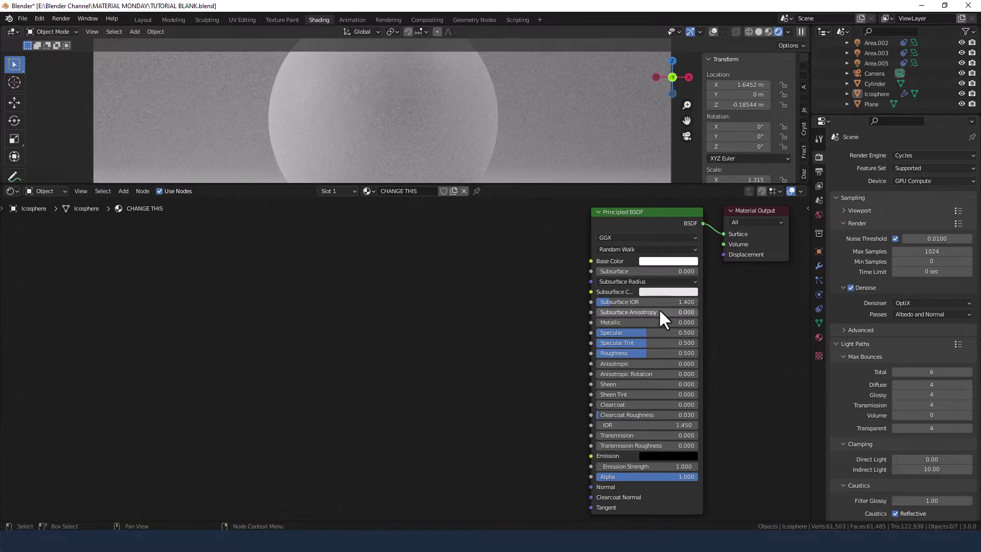
pyautogui.click(659, 259)
pyautogui.click(664, 238)
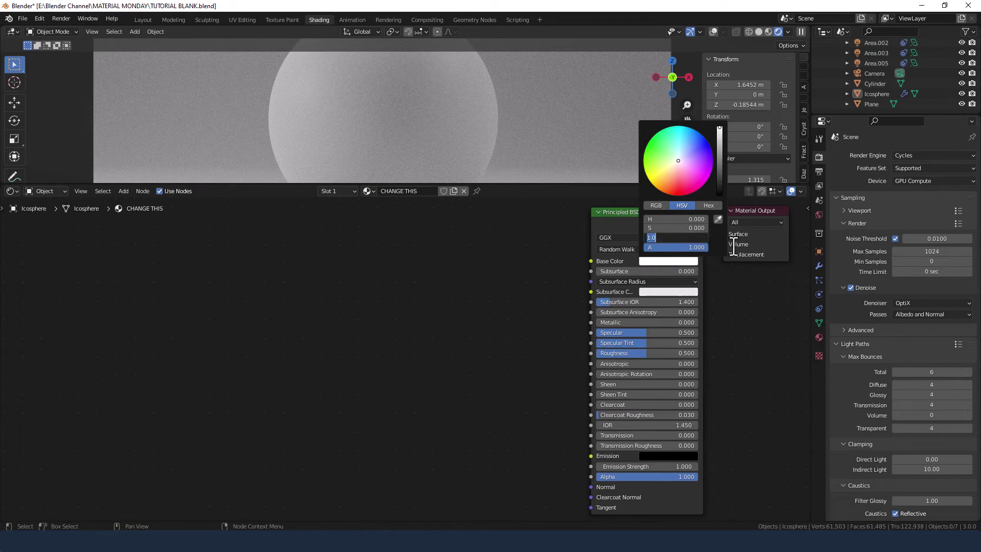
pyautogui.write('.0')
pyautogui.press('Return')
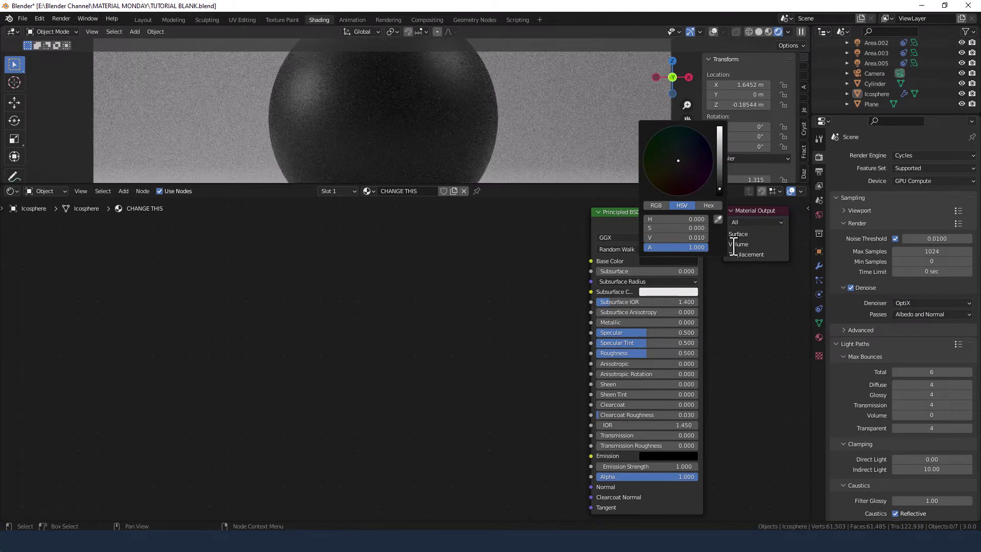
# Darken the Principled BSDF base color to a brightness value of 0.005
pyautogui.click(663, 260)
pyautogui.click(663, 238)
pyautogui.write('.005')
pyautogui.press('Return')
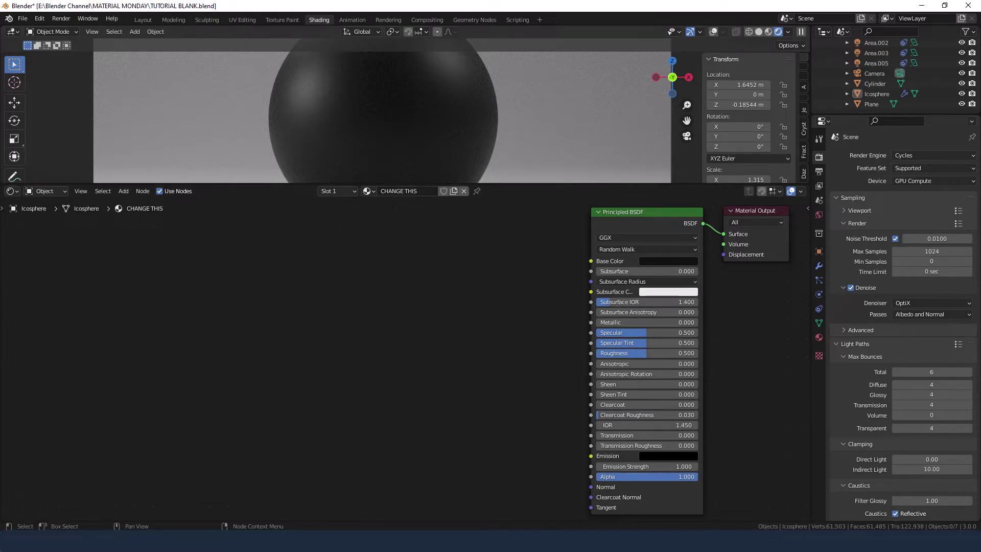
# Set both Roughness and Clearcoat Roughness of the Principled BSDF to 0
pyautogui.click(647, 342)
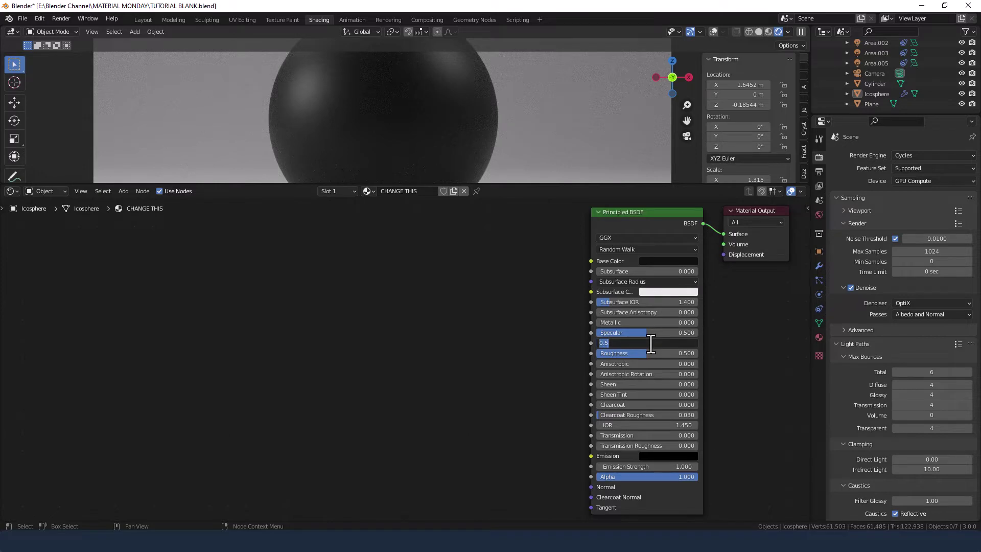
pyautogui.click(313, 372)
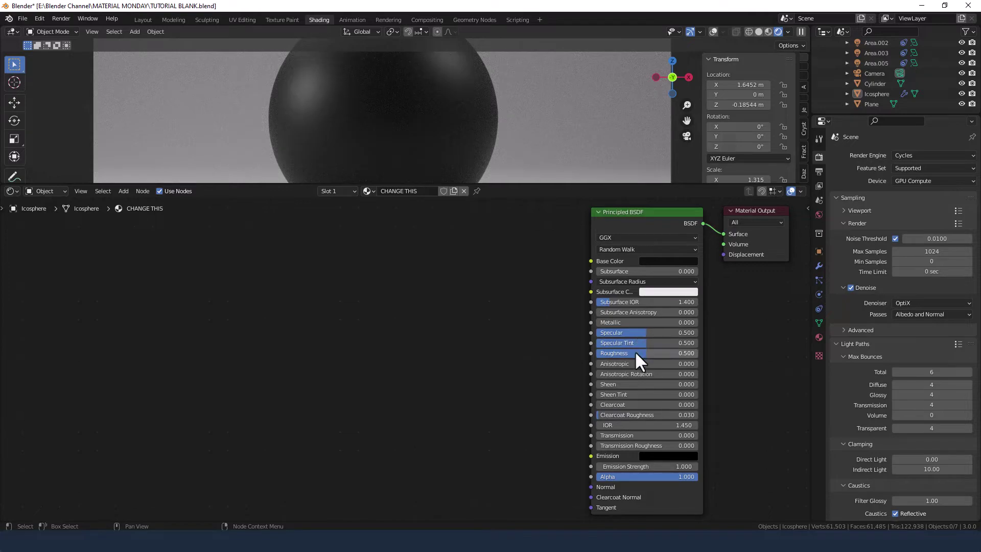
pyautogui.press('BackSpace')
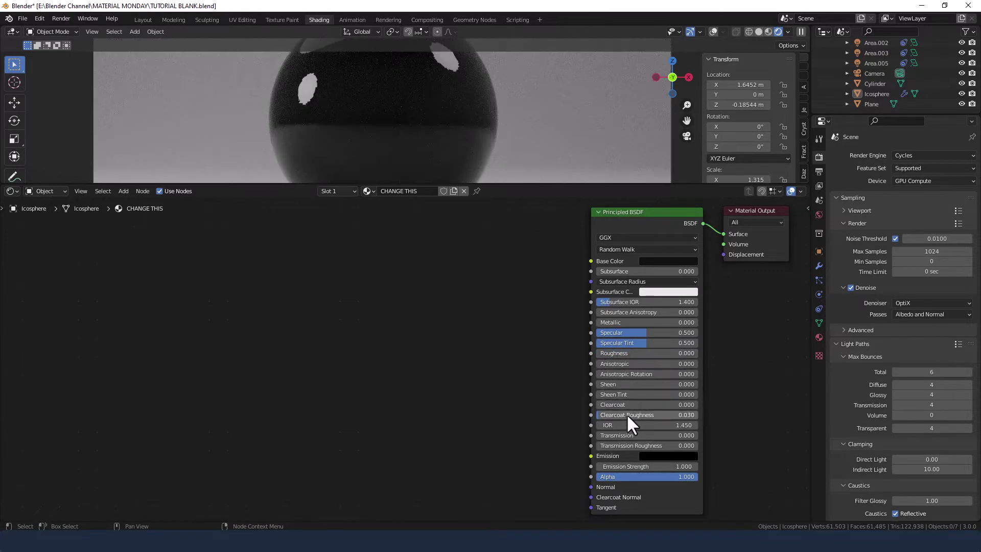
pyautogui.press('BackSpace')
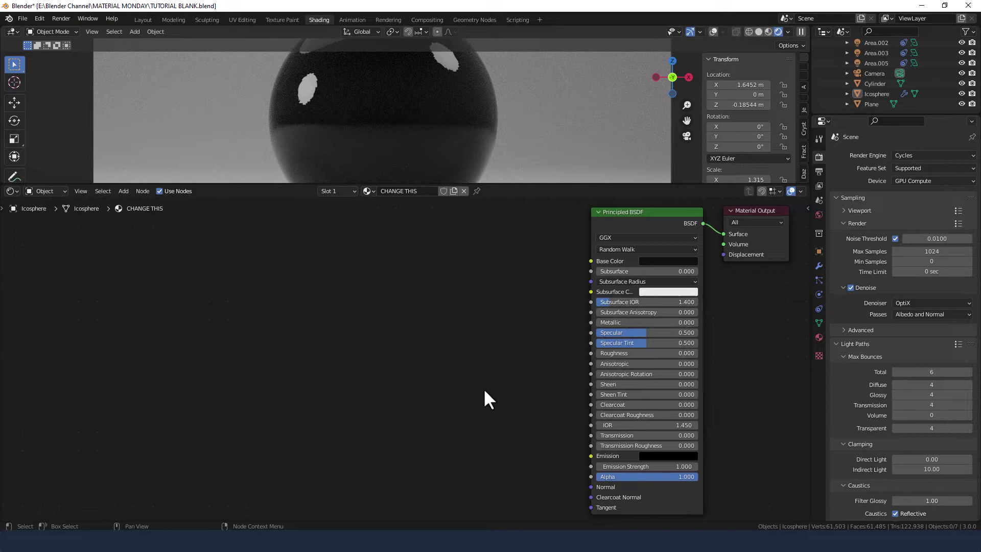
# Add a Noise Texture node and connect its Fac output to the Principled BSDF's Roughness input
pyautogui.scroll(-1, 442, 370)
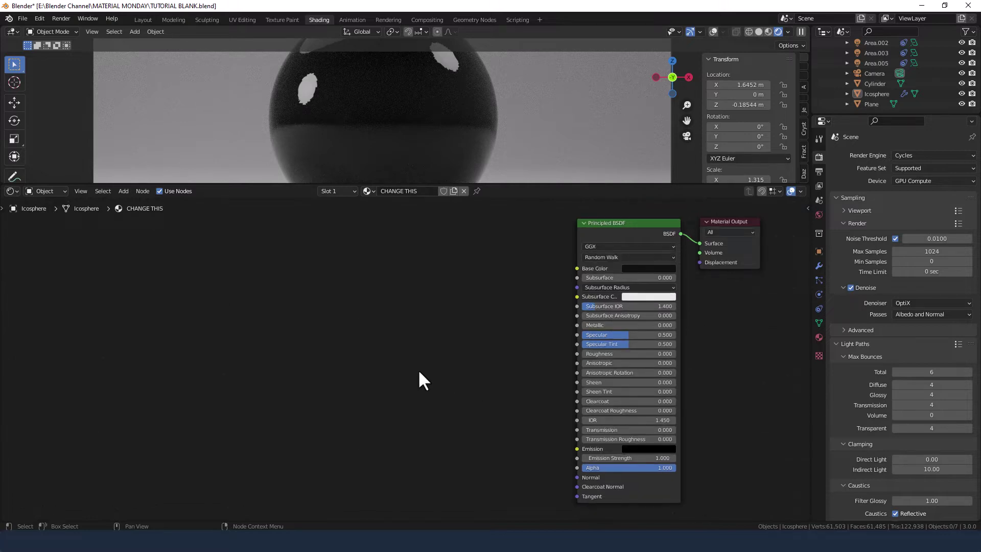
pyautogui.hotkey('shift', 'a')
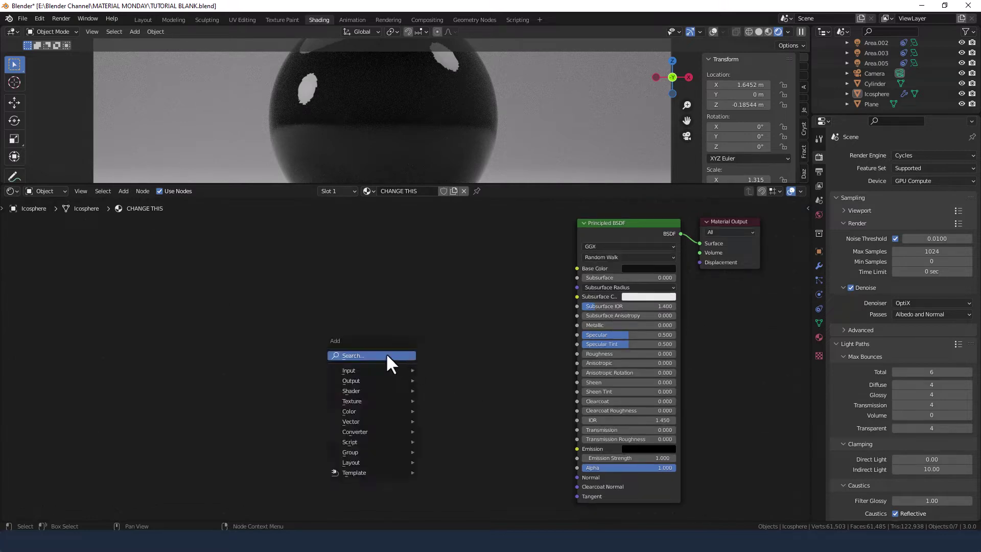
pyautogui.click(386, 356)
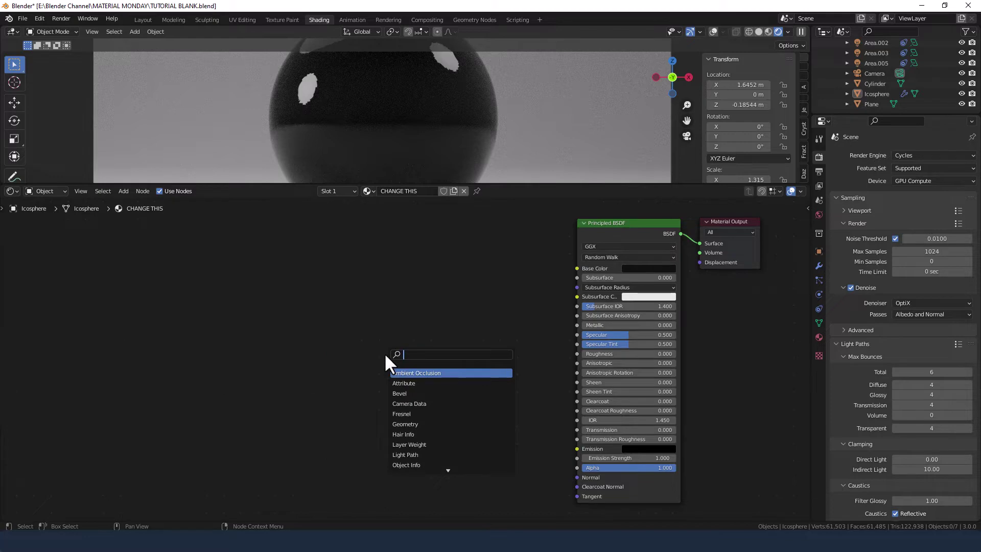
pyautogui.write('nois')
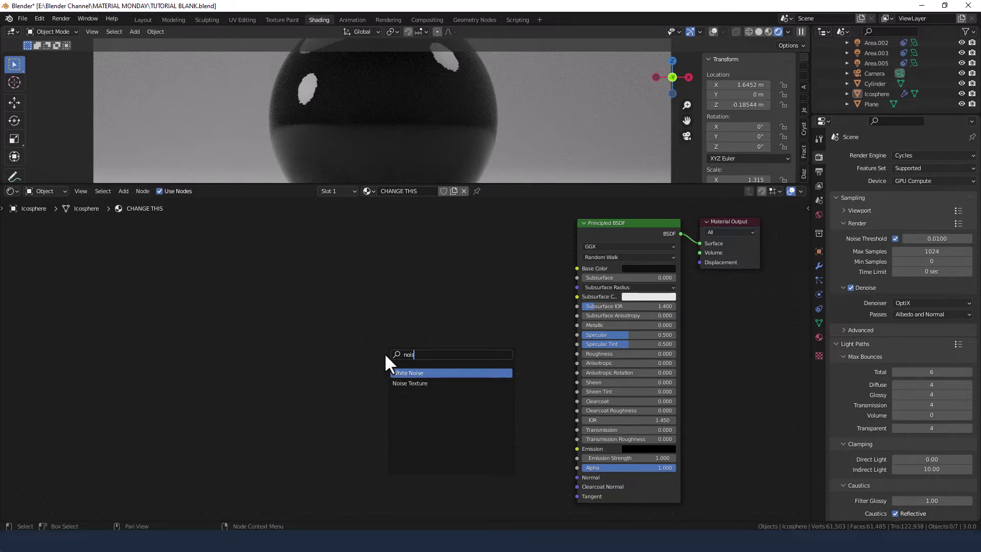
pyautogui.click(402, 383)
pyautogui.click(374, 287)
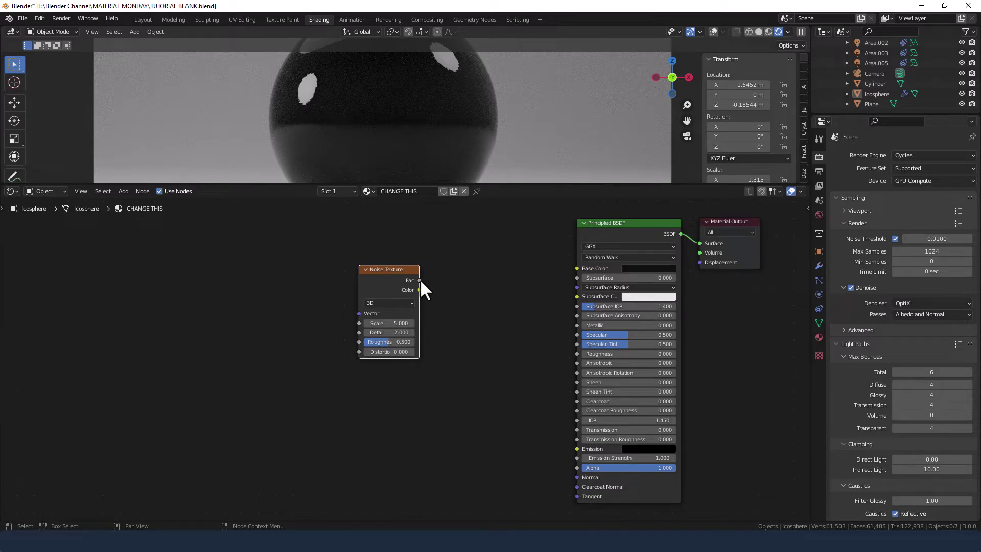
pyautogui.moveTo(419, 280); pyautogui.dragTo(576, 353)
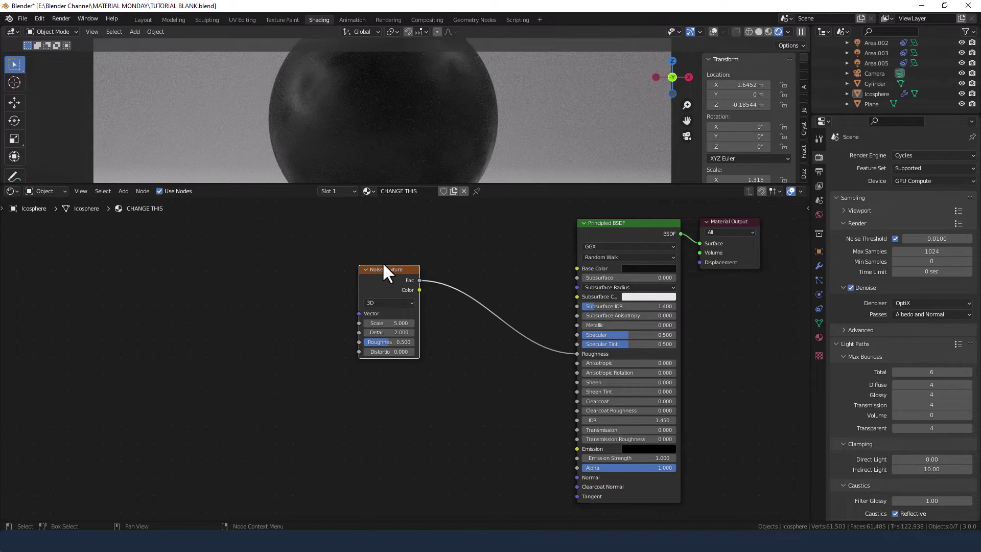
# Move the Noise Texture away from the shader and give it Mapping and Texture Coordinate nodes, using Object coordinates
pyautogui.moveTo(387, 269); pyautogui.dragTo(314, 325)
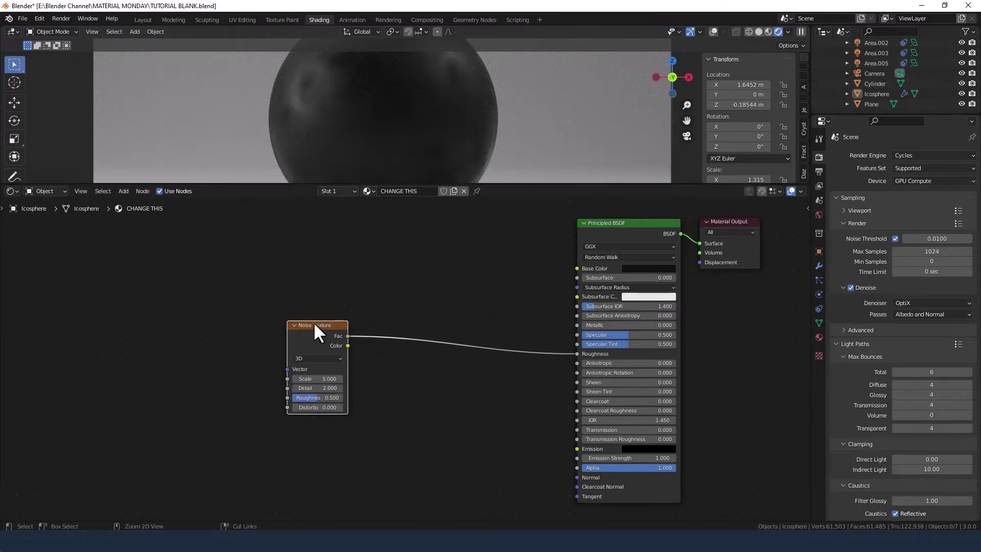
pyautogui.hotkey('ctrl', 't')
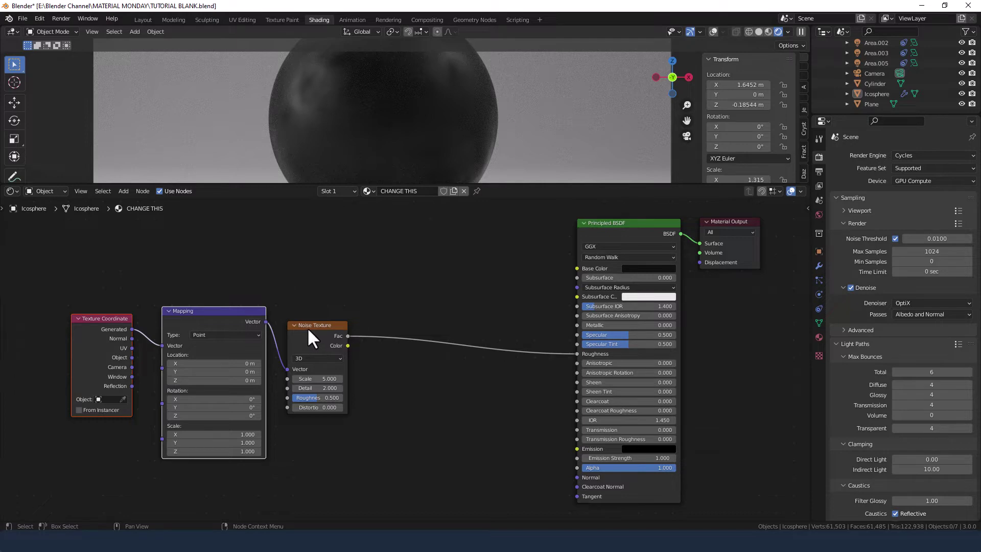
pyautogui.moveTo(131, 357); pyautogui.dragTo(158, 345)
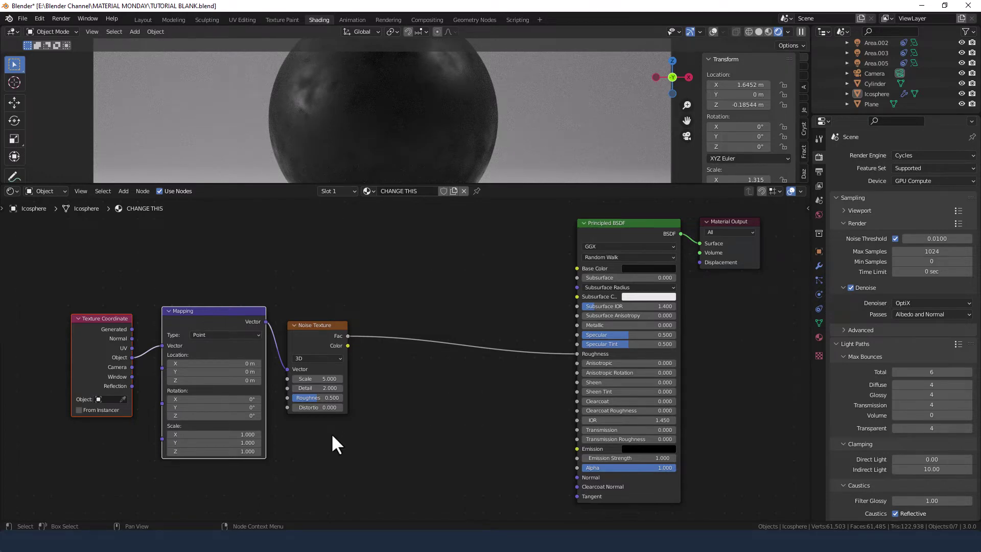
# Insert a ColorRamp node on the link between the Noise Texture and the Principled BSDF's Roughness
pyautogui.hotkey('shift', 'a')
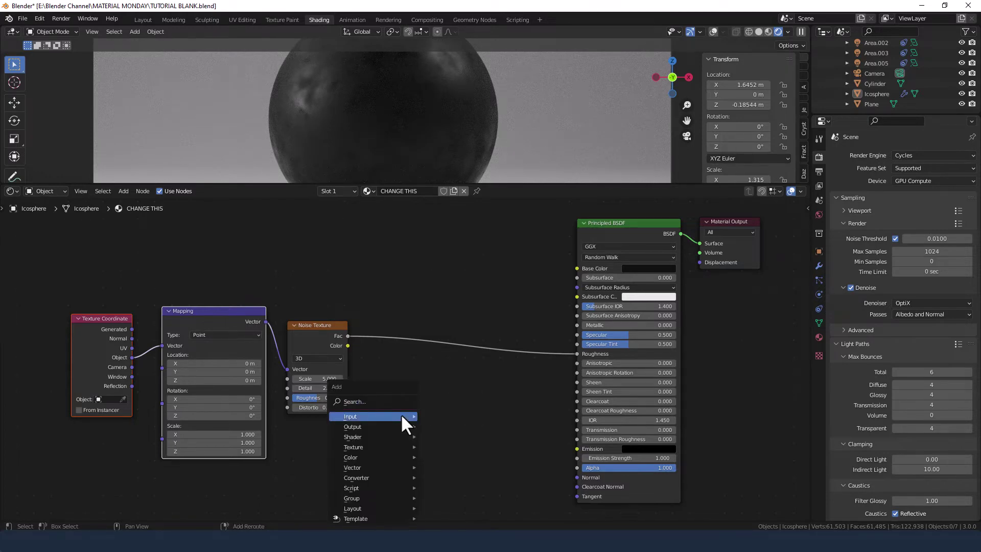
pyautogui.click(381, 401)
pyautogui.write('colo')
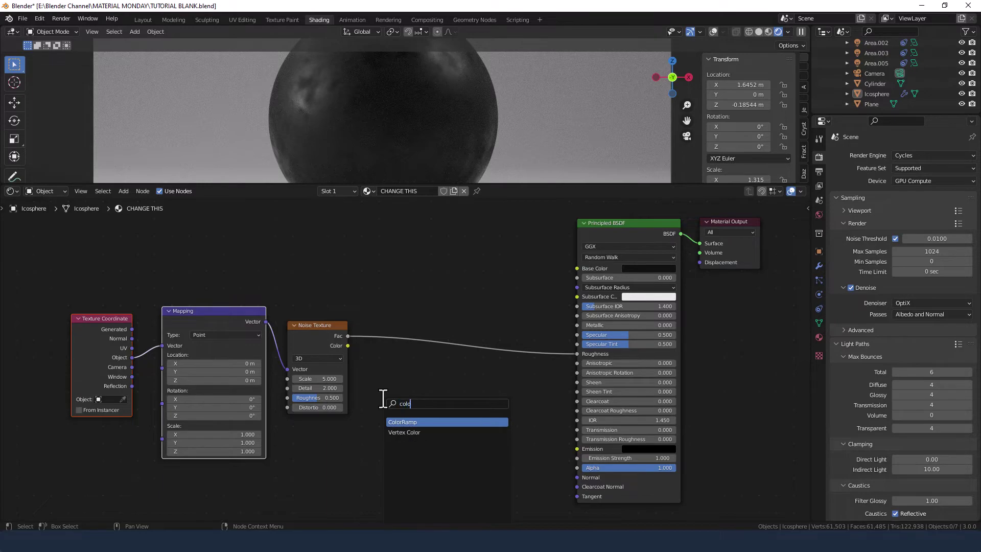
pyautogui.press('Return')
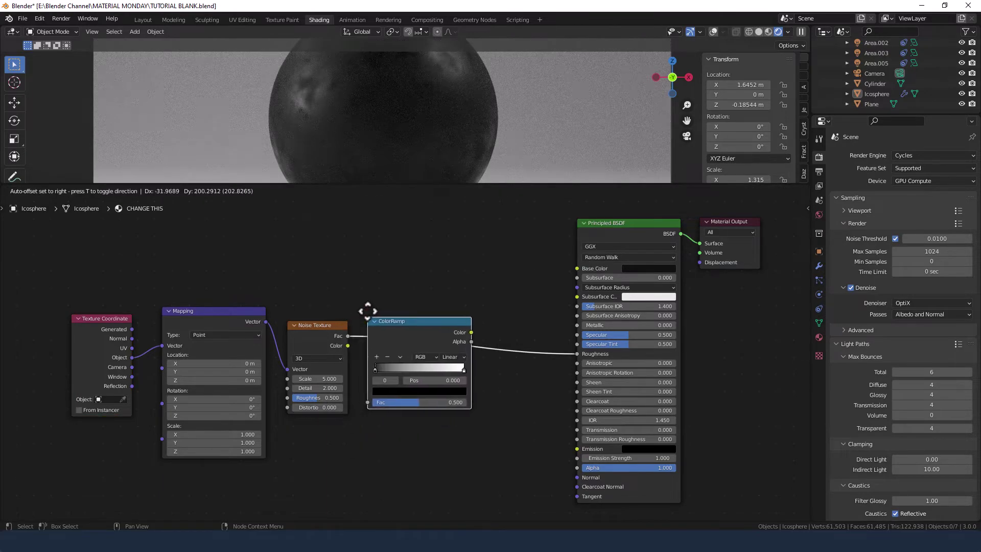
pyautogui.click(367, 311)
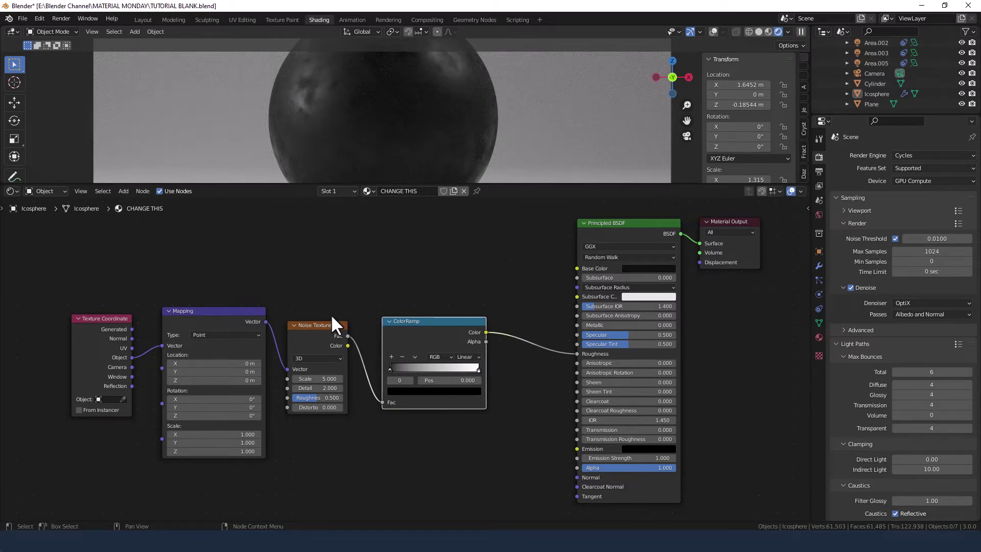
# Set the position of the ColorRamp's black stop to 0.25
pyautogui.click(389, 368)
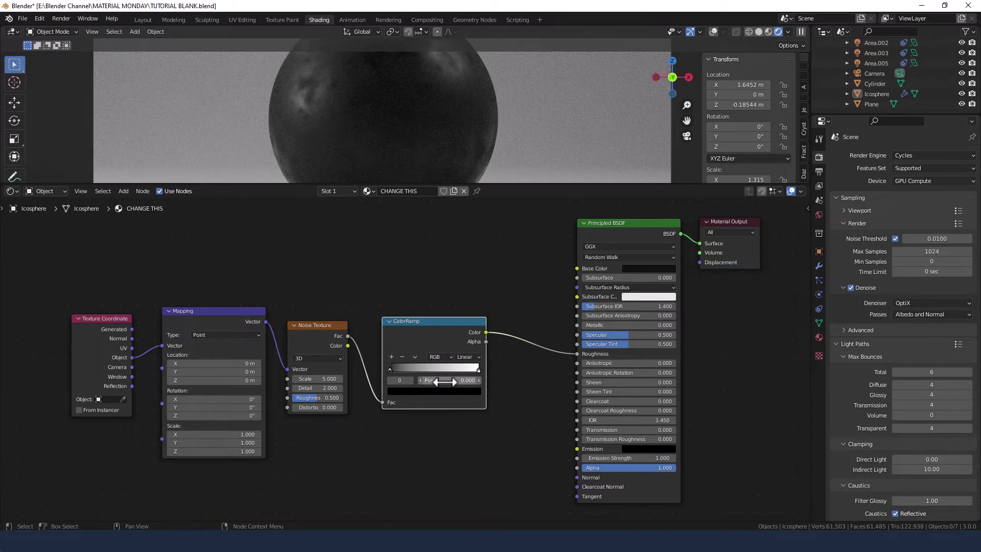
pyautogui.click(443, 380)
pyautogui.write('0.25')
pyautogui.press('Return')
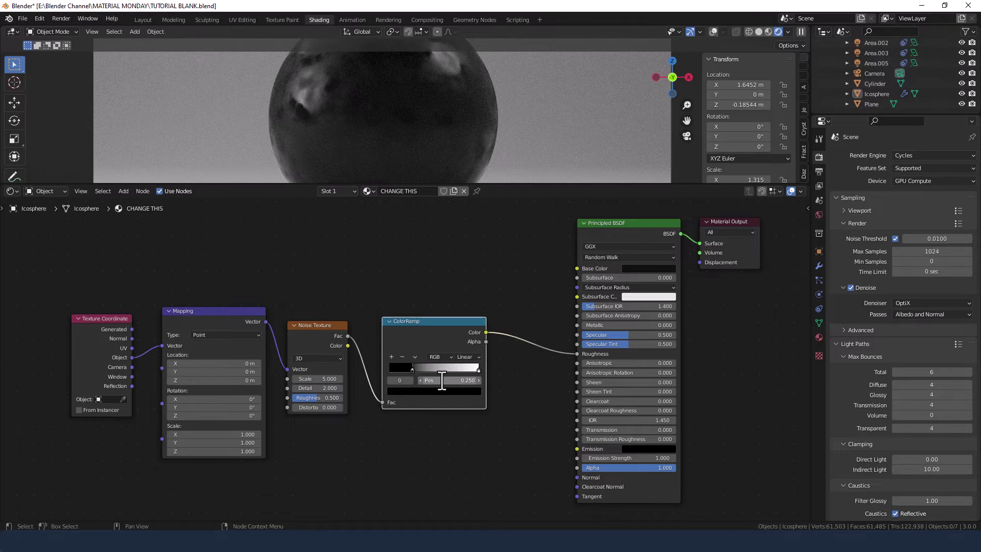
# Darken the ColorRamp's white stop to a grey with a brightness value of 0.2
pyautogui.click(478, 368)
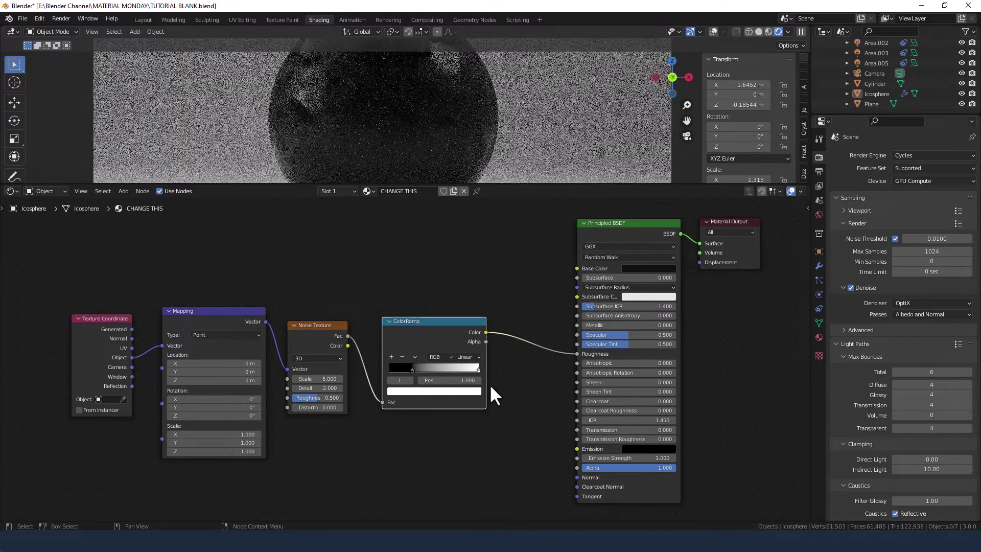
pyautogui.click(456, 391)
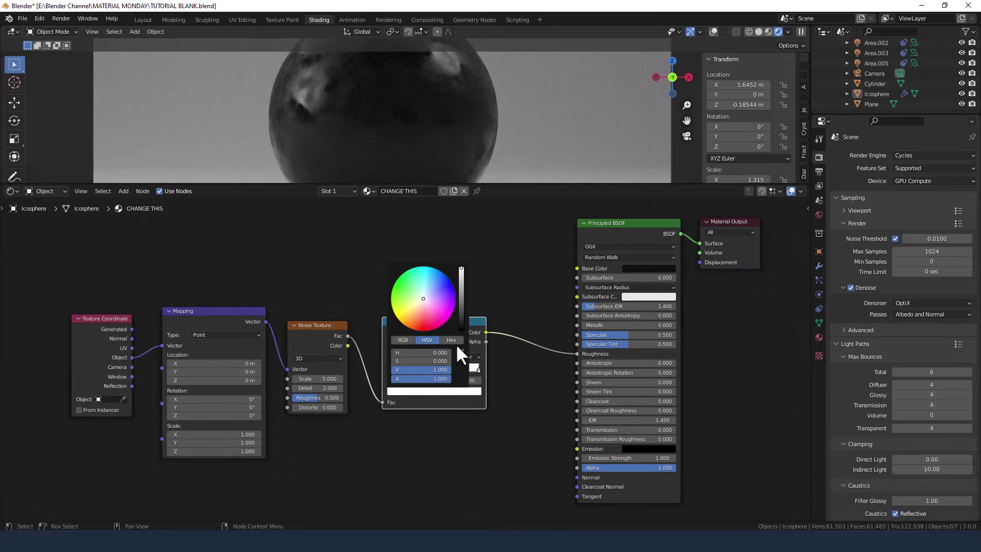
pyautogui.moveTo(462, 300); pyautogui.dragTo(461, 300)
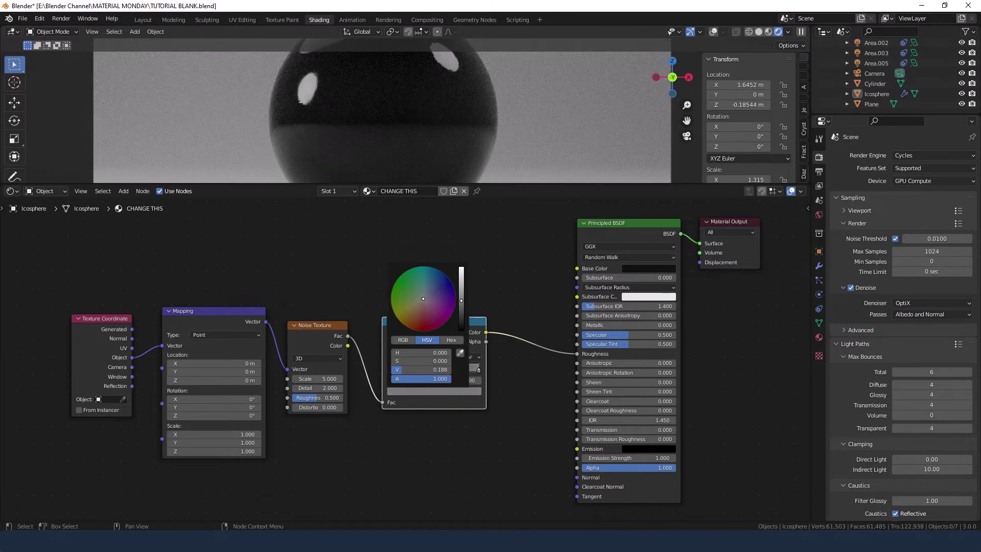
pyautogui.click(437, 366)
pyautogui.write('.15')
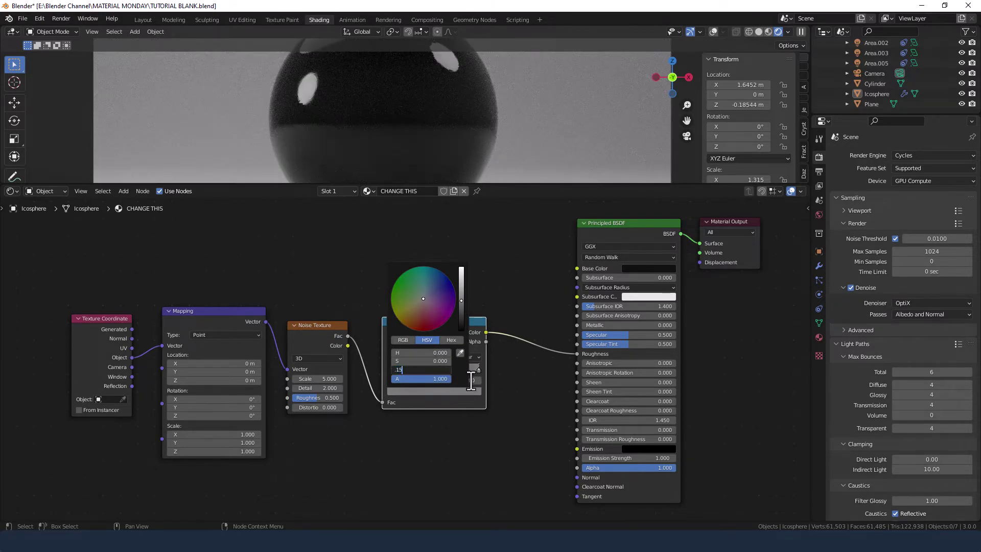
pyautogui.press('Return')
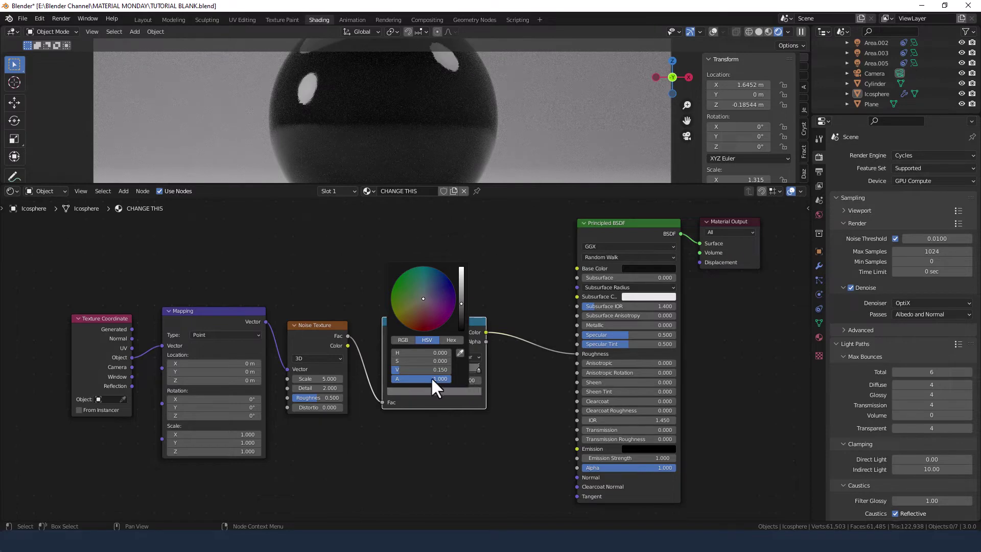
pyautogui.write('.2')
pyautogui.press('Return')
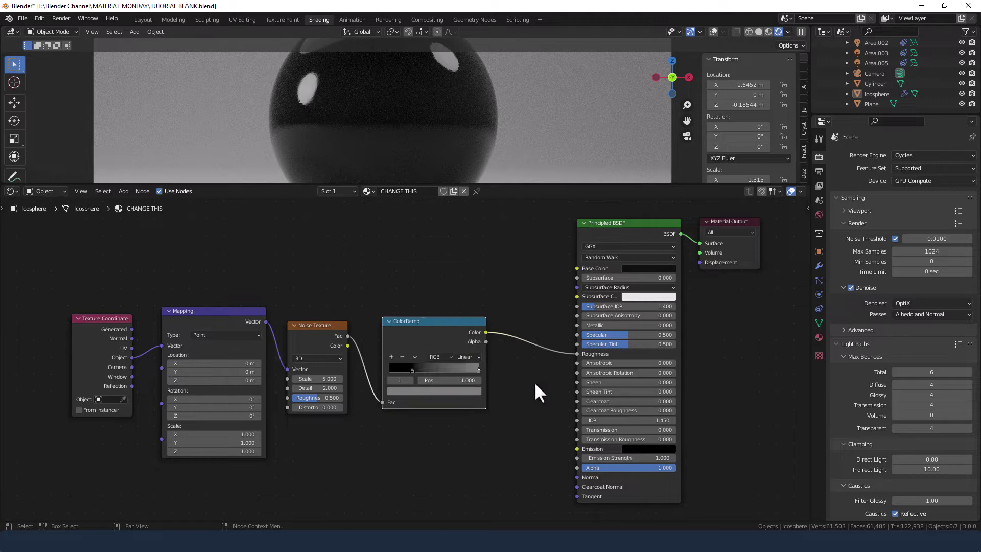
# Duplicate the ColorRamp node and place the copy directly below the original
pyautogui.scroll(-2, 540, 380)
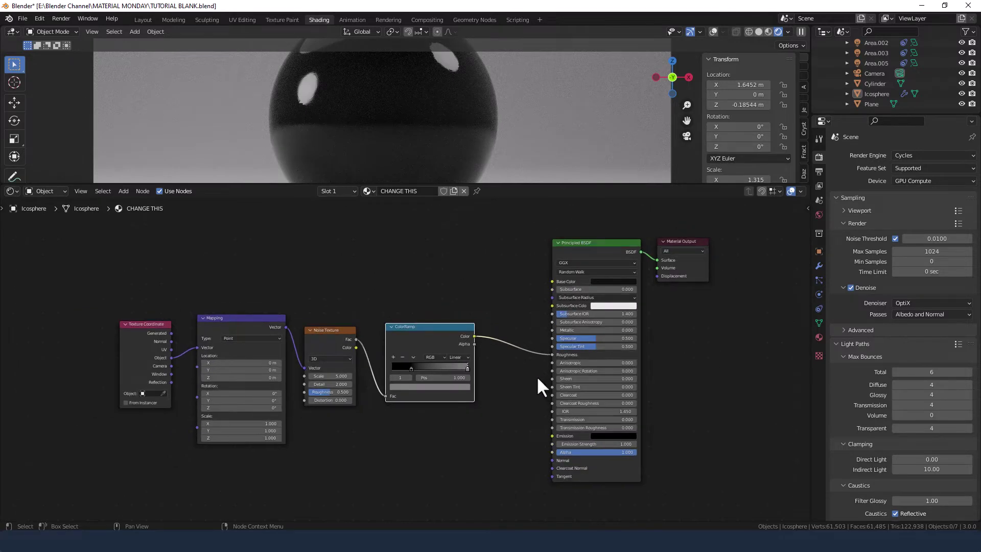
pyautogui.moveTo(529, 370); pyautogui.dragTo(506, 350, button='middle')
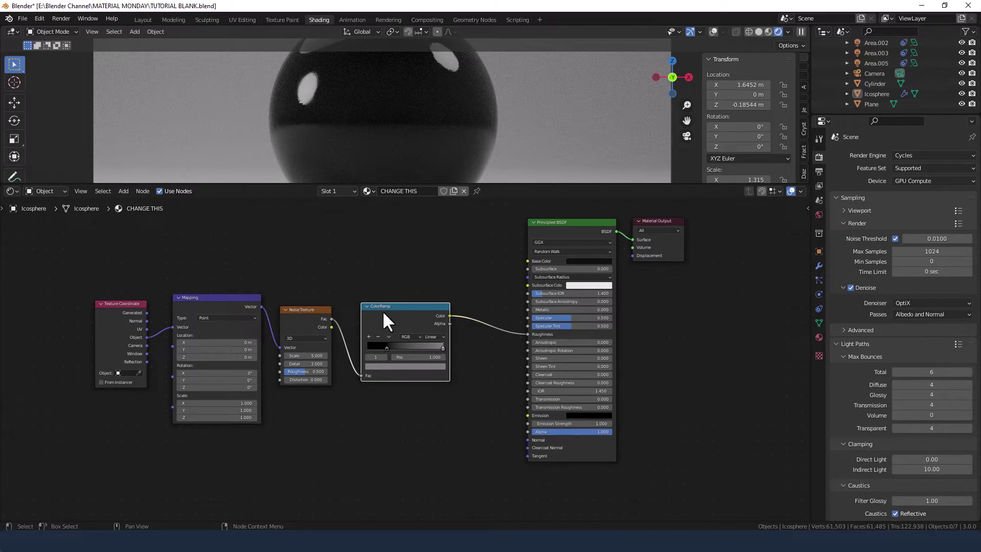
pyautogui.hotkey('shift', 'd')
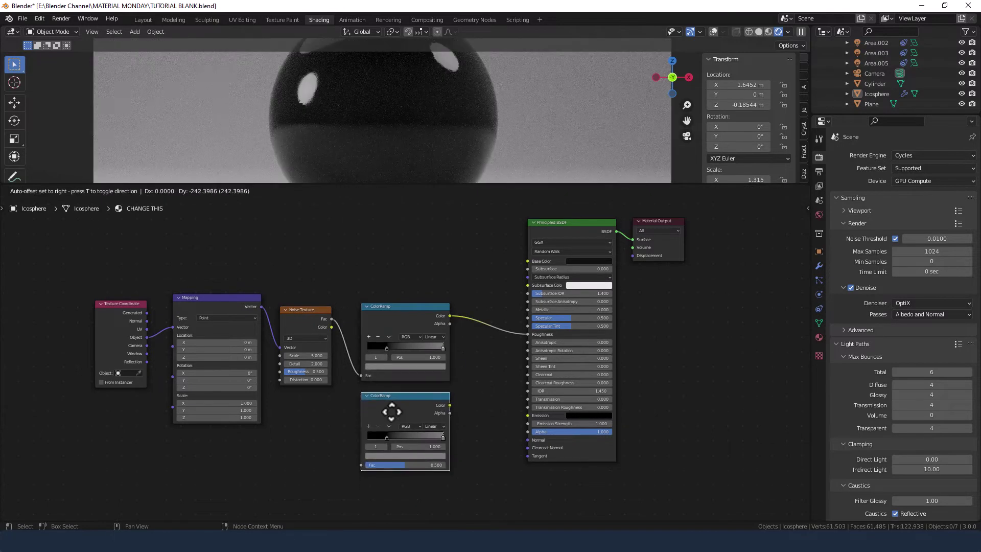
pyautogui.click(392, 412)
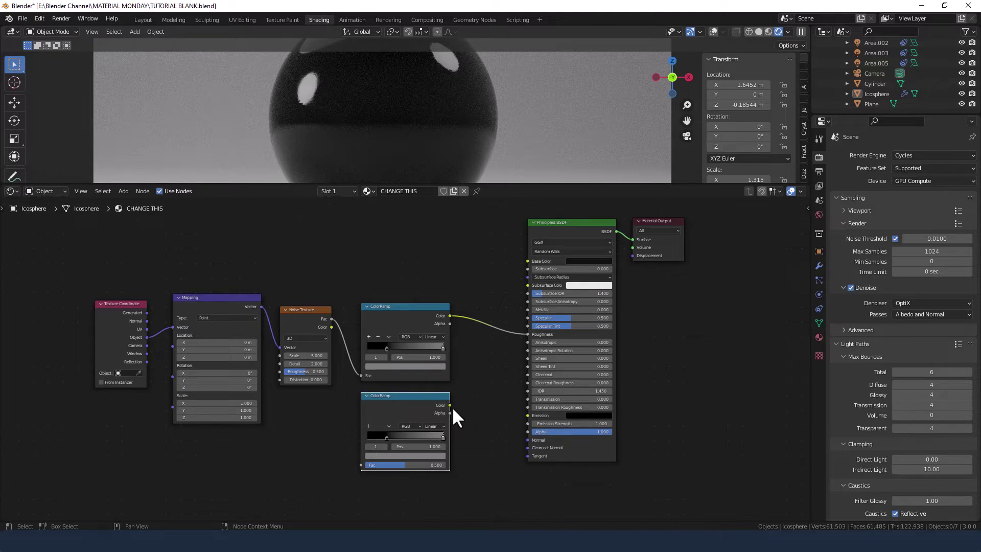
# Set the position of the lower ColorRamp's black stop to 0.5
pyautogui.click(385, 437)
pyautogui.click(419, 445)
pyautogui.write('.45')
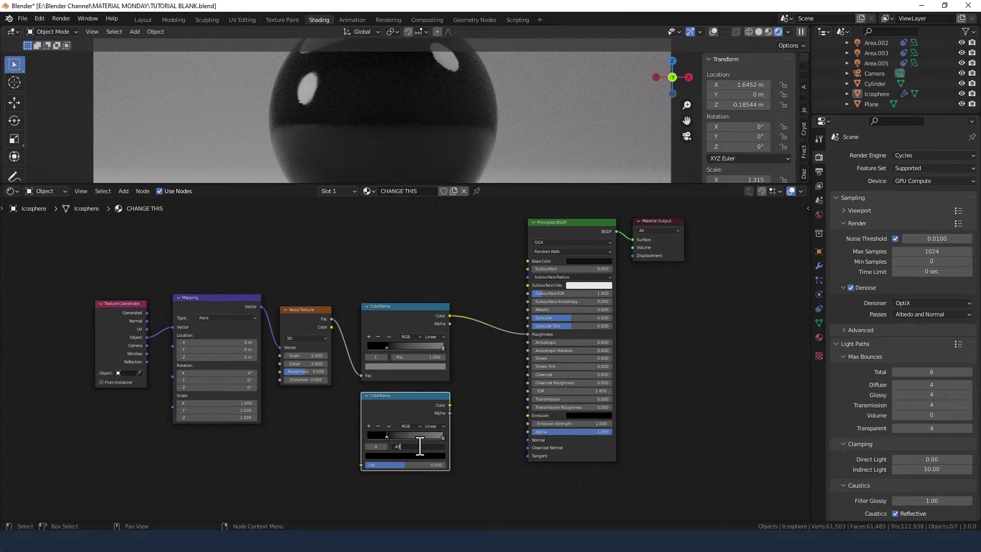
pyautogui.press('Return')
pyautogui.click(419, 446)
pyautogui.write('.5')
pyautogui.press('Return')
# Set the position of the lower ColorRamp's grey stop to 0.75
pyautogui.scroll(2, 474, 409)
pyautogui.moveTo(470, 400); pyautogui.dragTo(455, 255, button='middle')
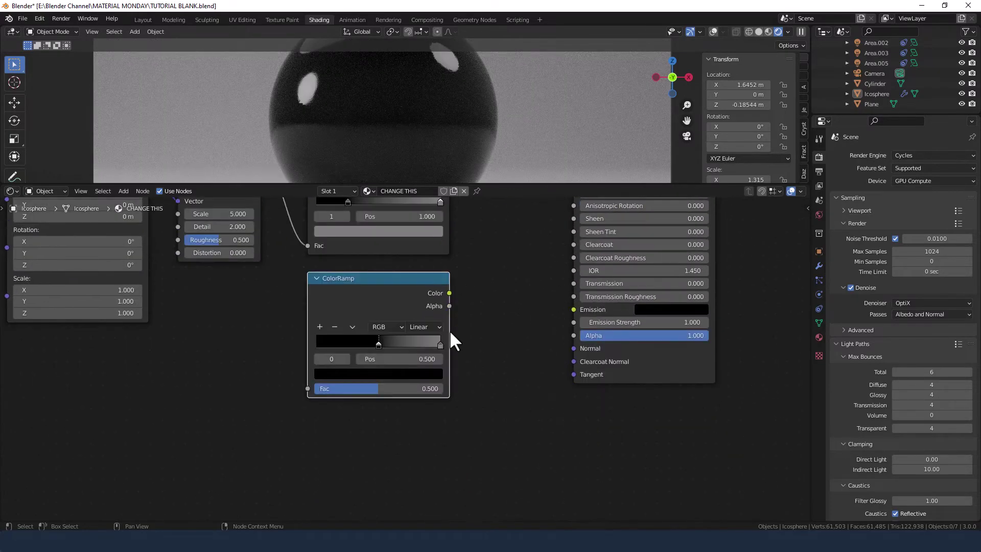
pyautogui.click(440, 343)
pyautogui.click(434, 358)
pyautogui.write('.75')
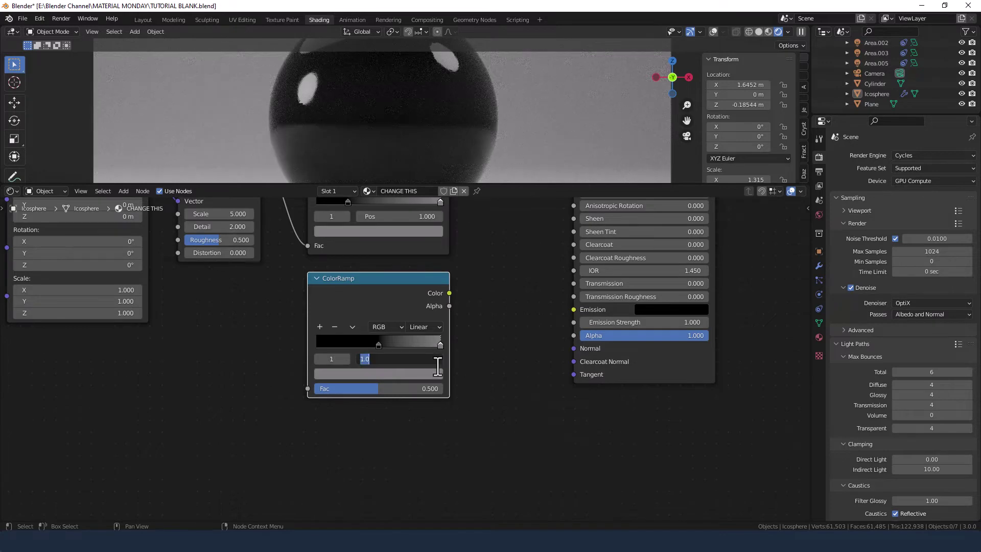
pyautogui.press('Return')
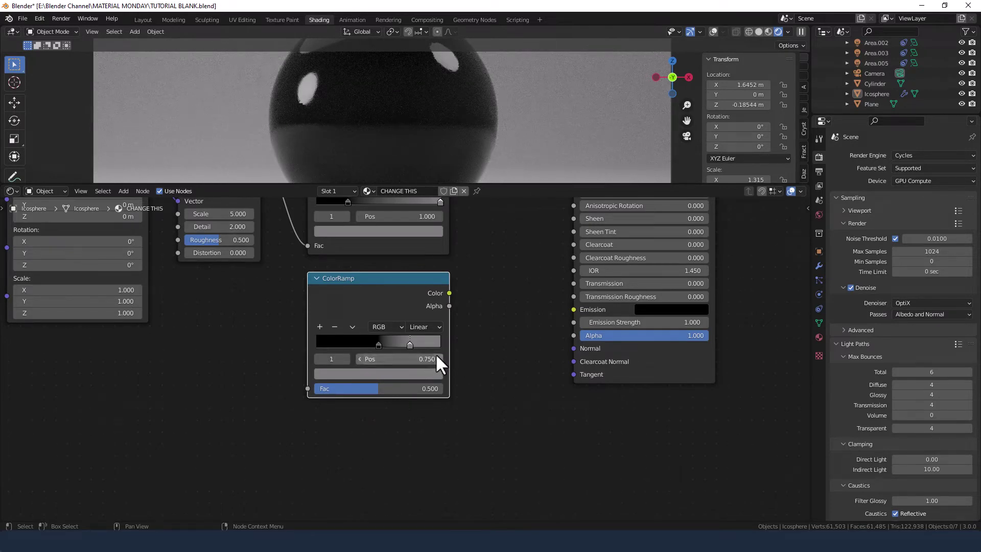
# Switch the lower ColorRamp's interpolation to Ease and the upper ColorRamp's interpolation to B-Spline
pyautogui.click(439, 330)
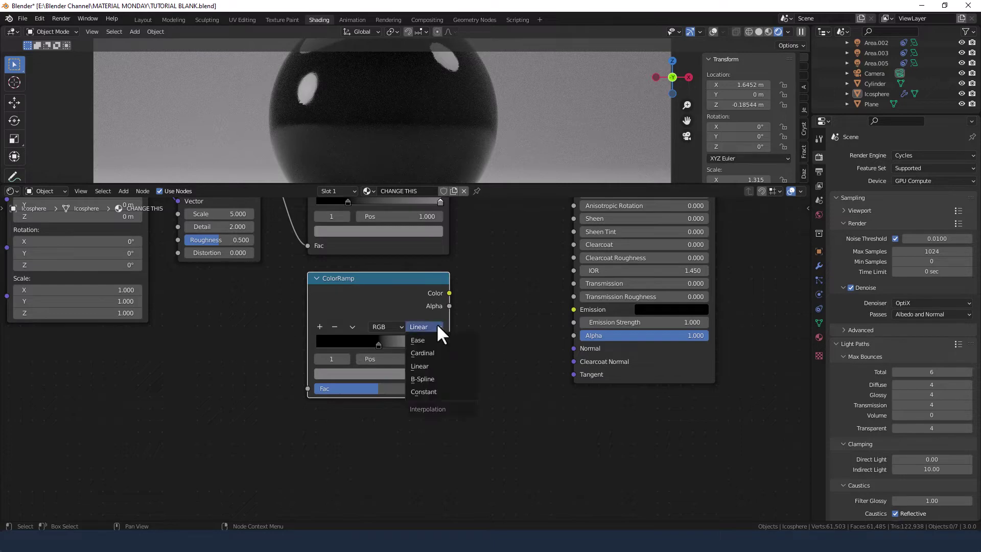
pyautogui.click(432, 340)
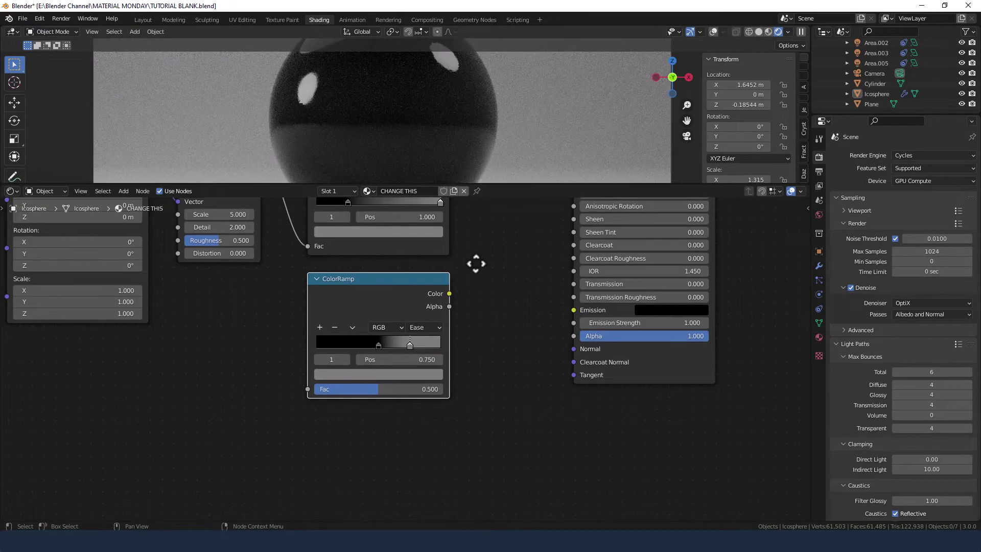
pyautogui.moveTo(477, 263); pyautogui.dragTo(450, 294, button='middle')
pyautogui.click(434, 266)
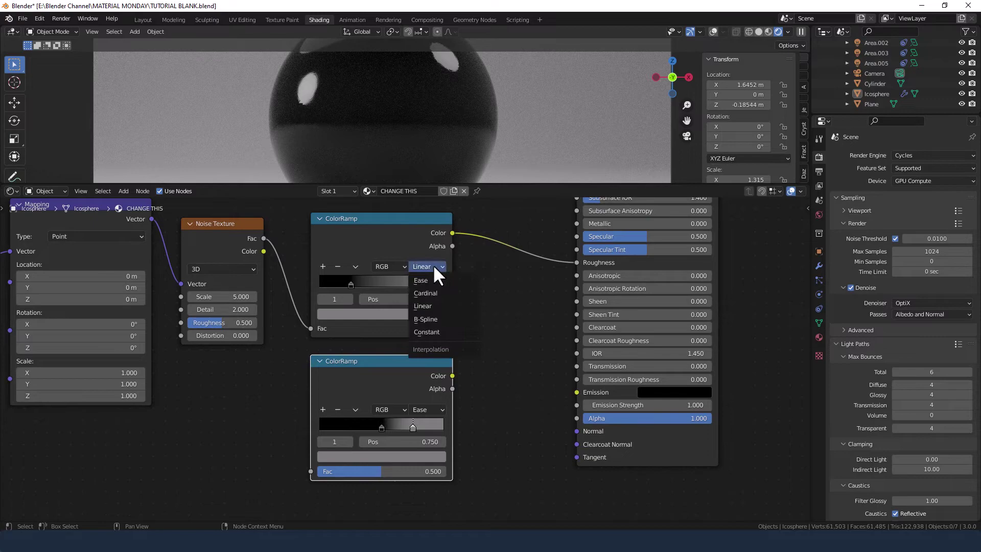
pyautogui.click(428, 318)
pyautogui.scroll(-3, 467, 339)
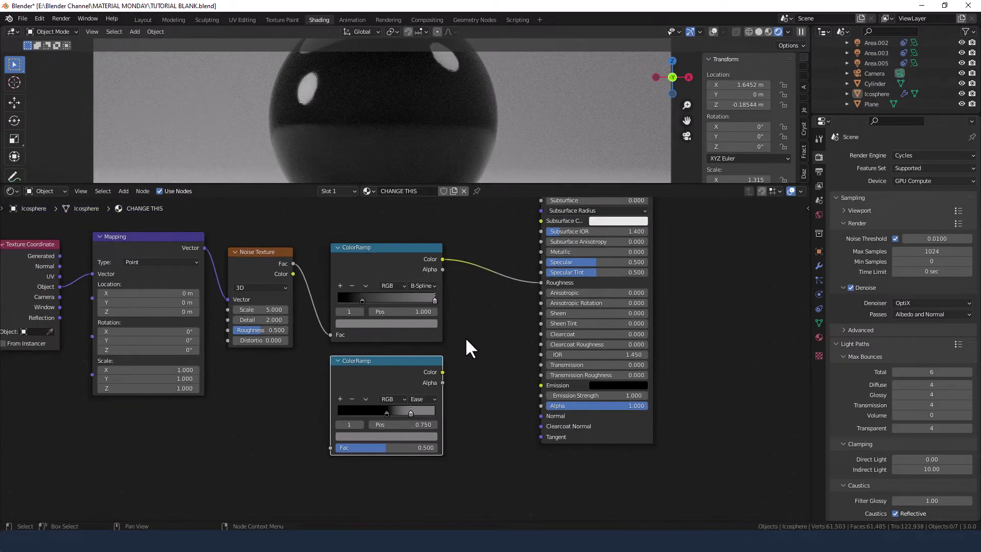
pyautogui.moveTo(464, 336); pyautogui.dragTo(430, 338, button='middle')
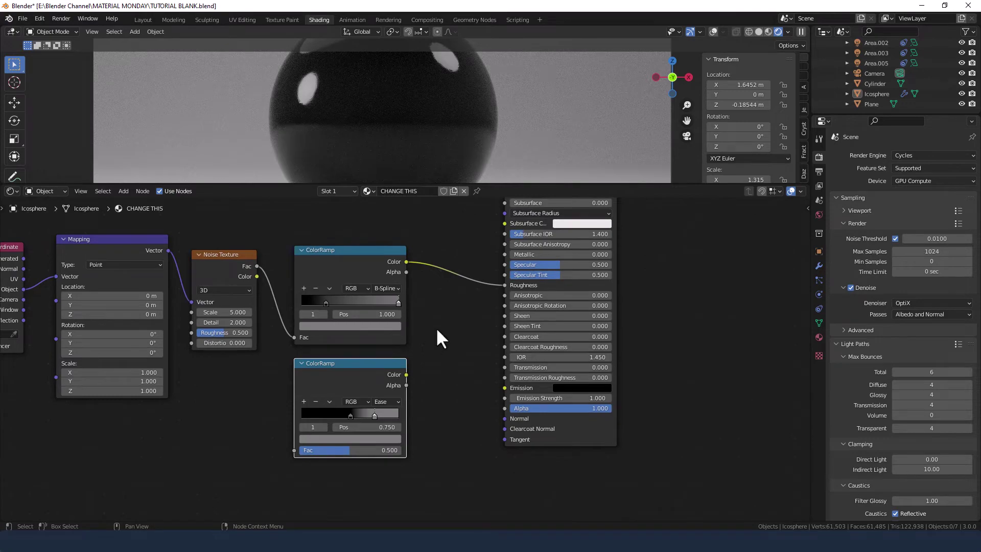
pyautogui.hotkey('shift', 'a')
pyautogui.click(441, 335)
pyautogui.write('mix')
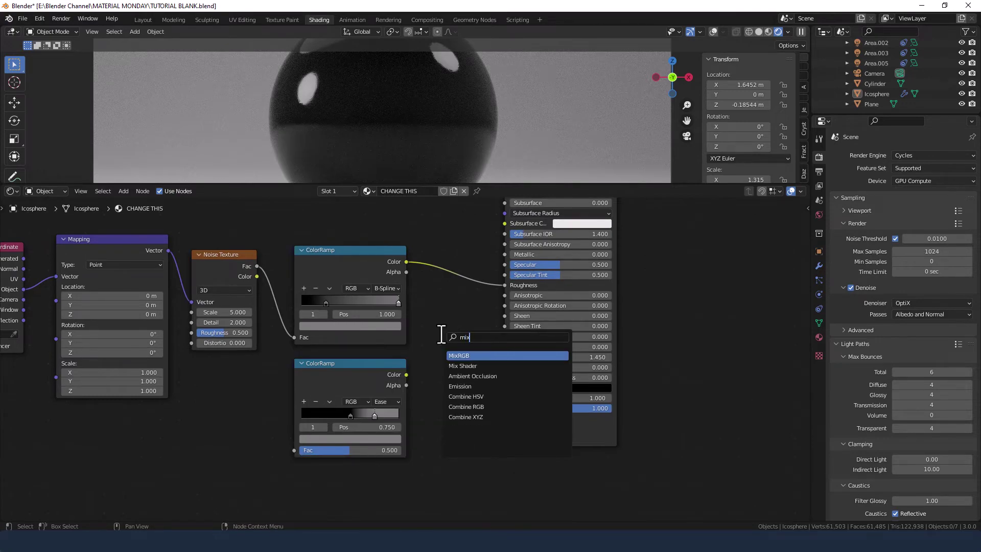
pyautogui.click(468, 356)
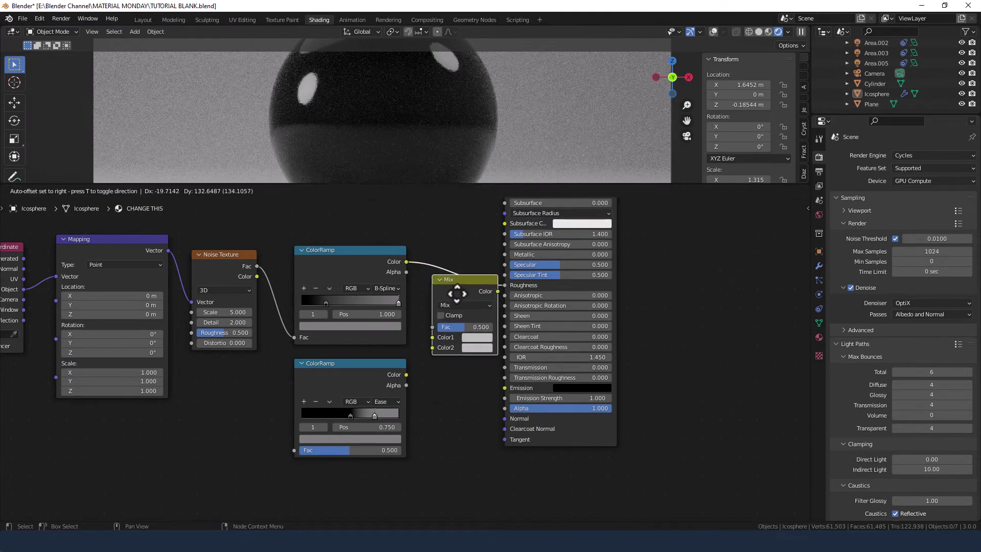
pyautogui.click(494, 289)
pyautogui.moveTo(406, 374); pyautogui.dragTo(443, 359)
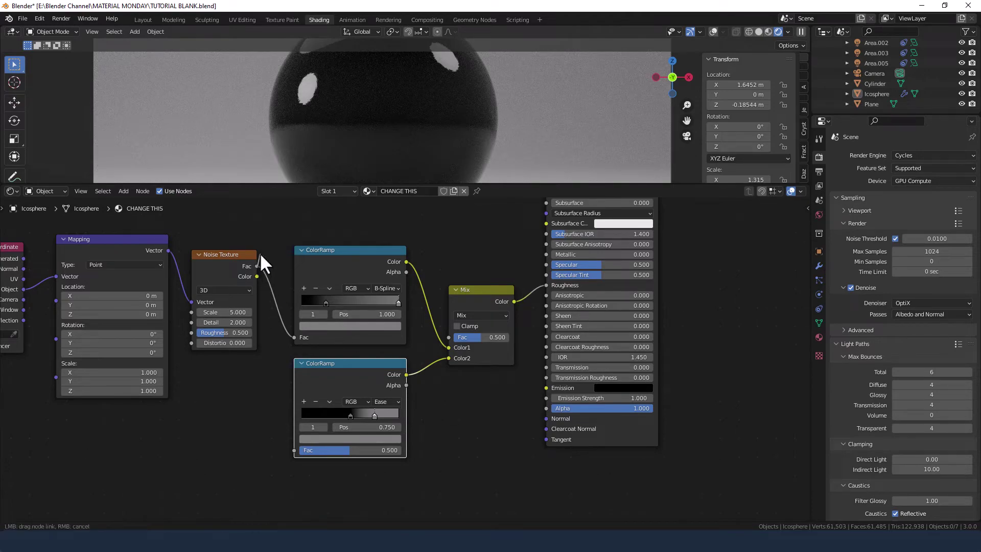
# Connect the Noise Texture's Fac output to the lower ColorRamp's Fac input
pyautogui.moveTo(257, 266); pyautogui.dragTo(293, 450)
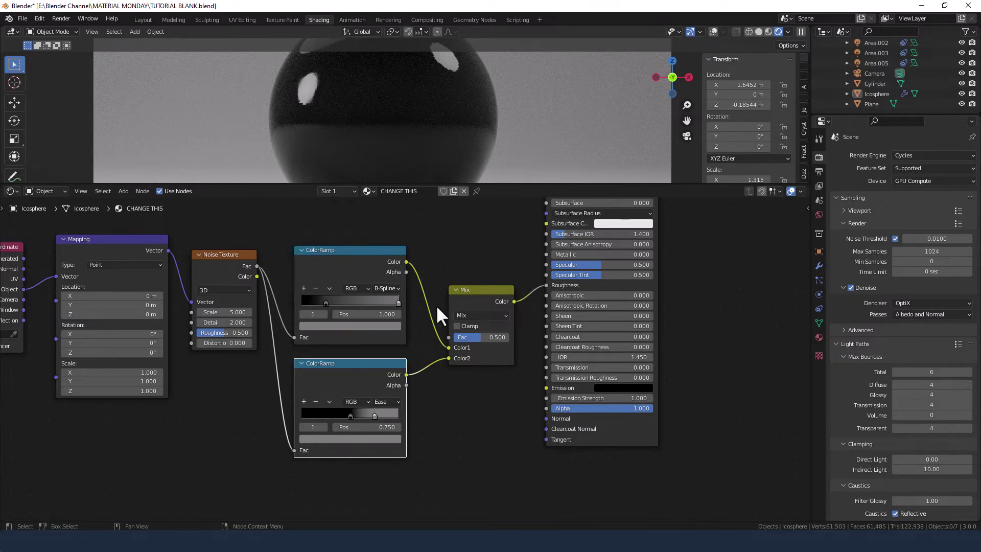
pyautogui.click(480, 312)
pyautogui.click(476, 219)
pyautogui.click(485, 321)
pyautogui.press('x')
# Add a Math node with the Add operation between the two ColorRamps and the Principled BSDF
pyautogui.hotkey('shift', 'a')
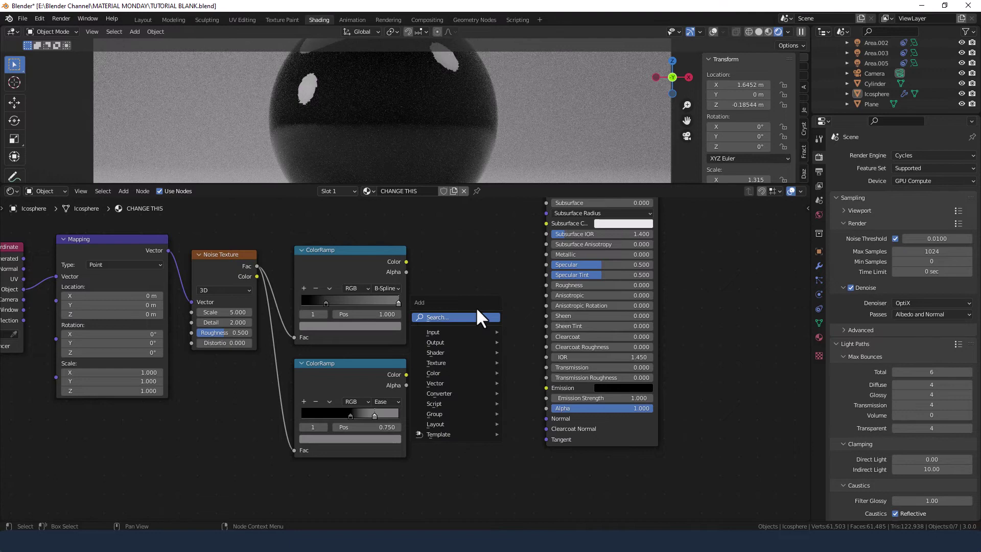
pyautogui.click(475, 316)
pyautogui.write('math')
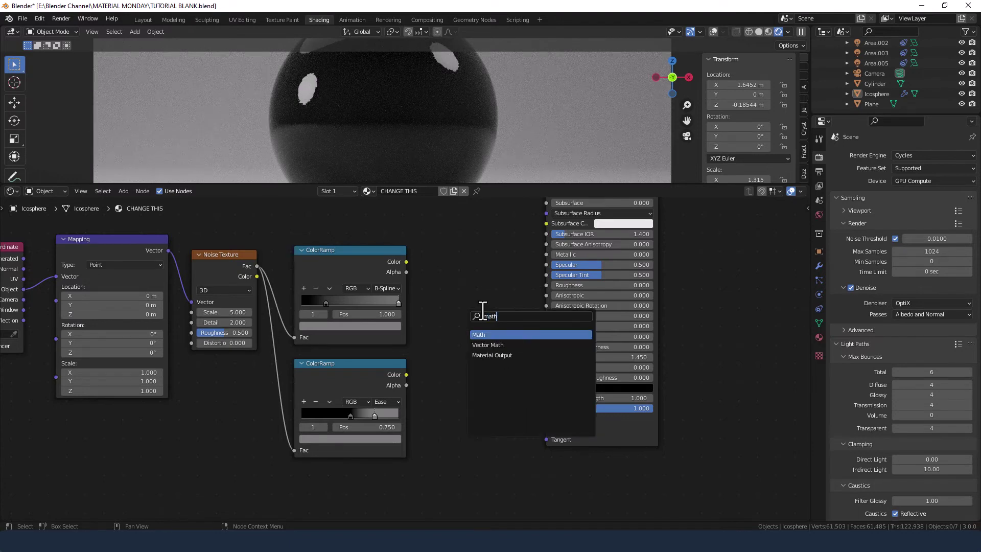
pyautogui.click(489, 334)
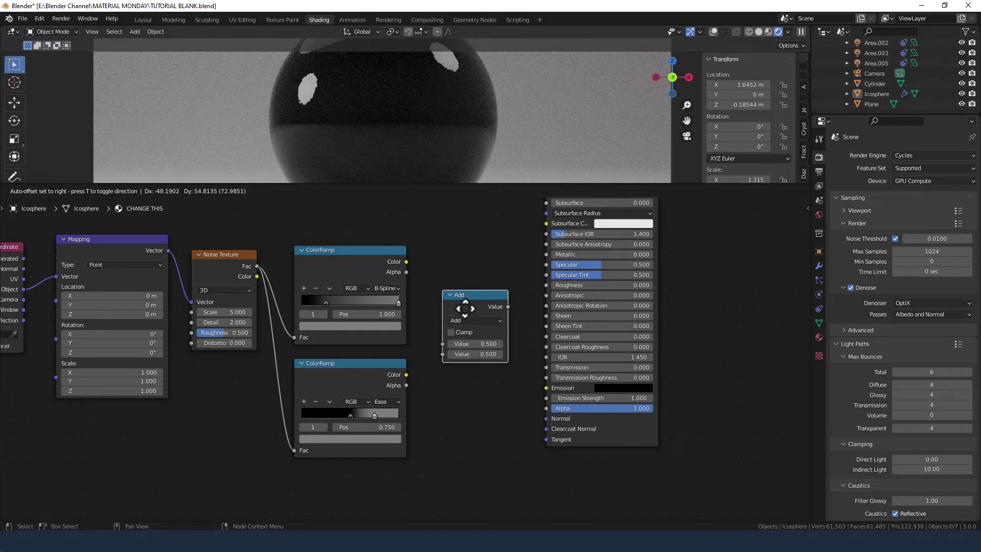
pyautogui.click(464, 312)
# Link both ColorRamps' Color outputs through the Add node's two values into the Principled BSDF's Roughness
pyautogui.moveTo(508, 306); pyautogui.dragTo(544, 286)
pyautogui.moveTo(406, 262); pyautogui.dragTo(443, 344)
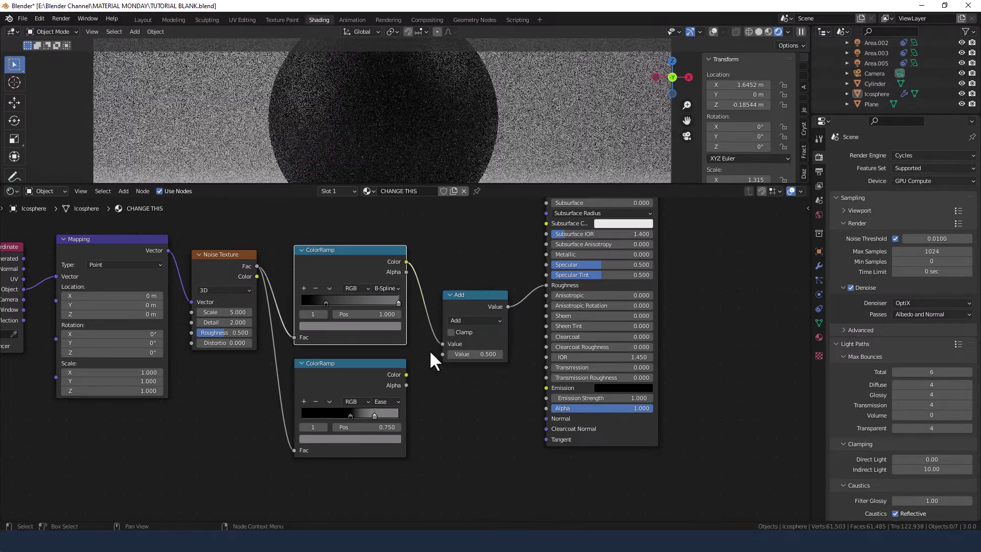
pyautogui.moveTo(406, 375); pyautogui.dragTo(441, 354)
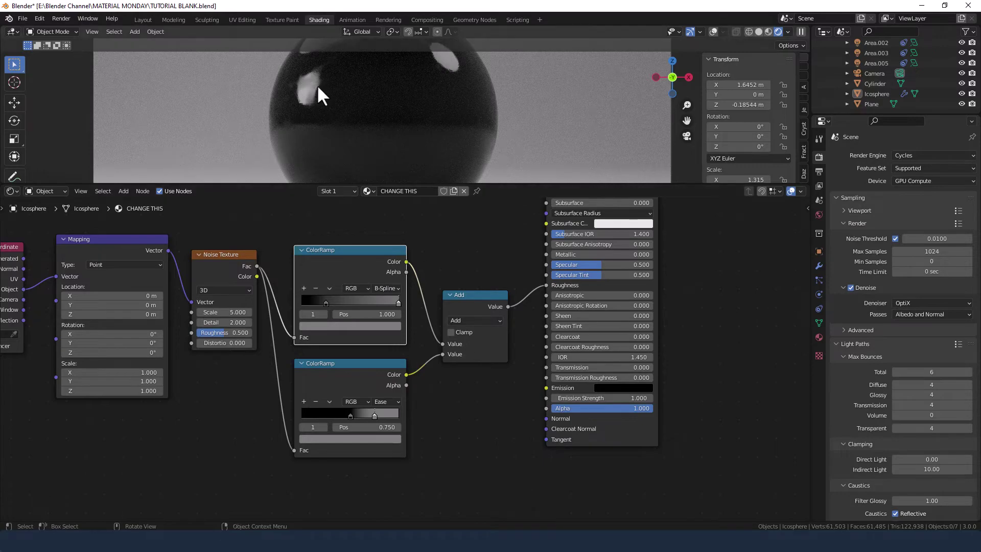
# Set the Noise Texture's Scale to 2 and its Detail to 15
pyautogui.keyDown('shift'); pyautogui.moveTo(317, 86); pyautogui.dragTo(387, 148, button='middle'); pyautogui.keyUp('shift')
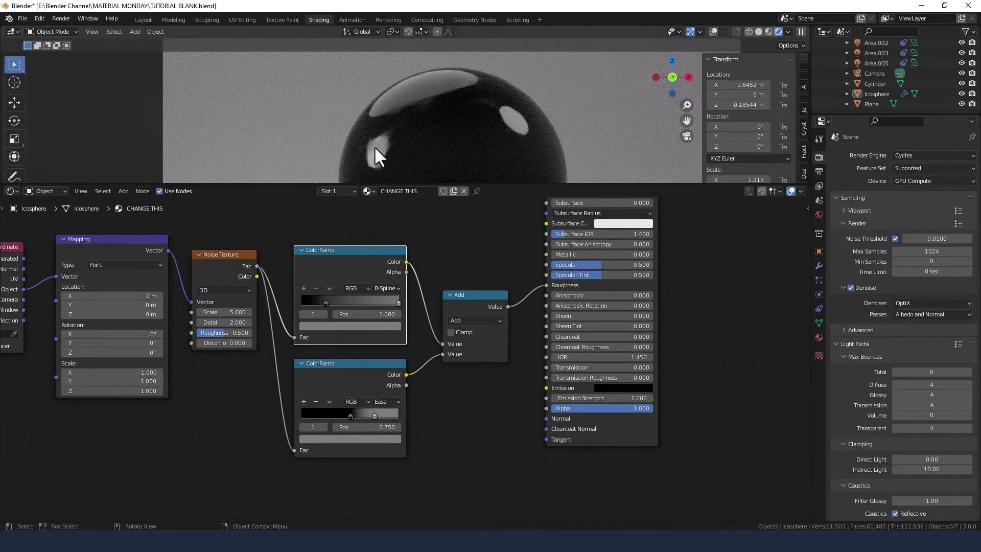
pyautogui.scroll(4, 375, 146)
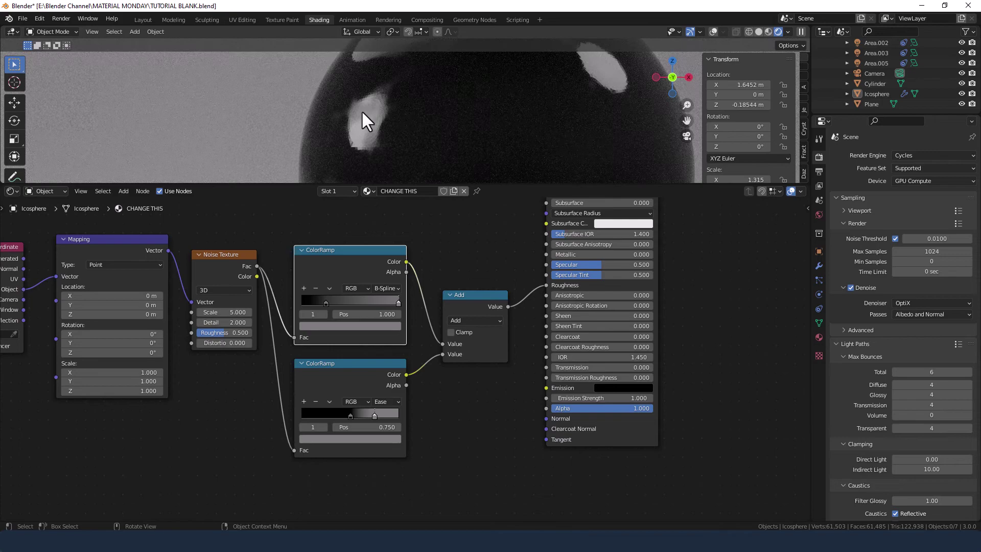
pyautogui.scroll(-4, 357, 110)
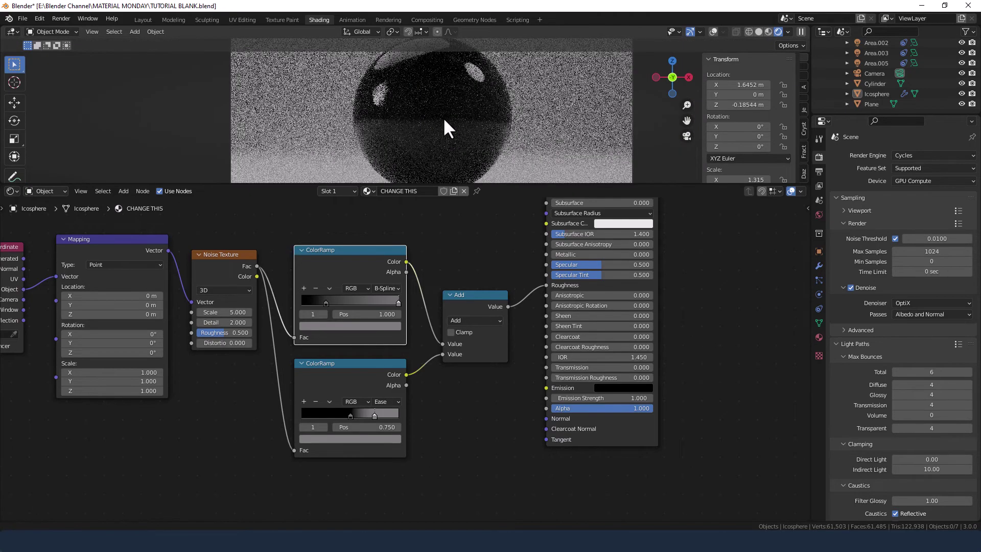
pyautogui.scroll(1, 443, 118)
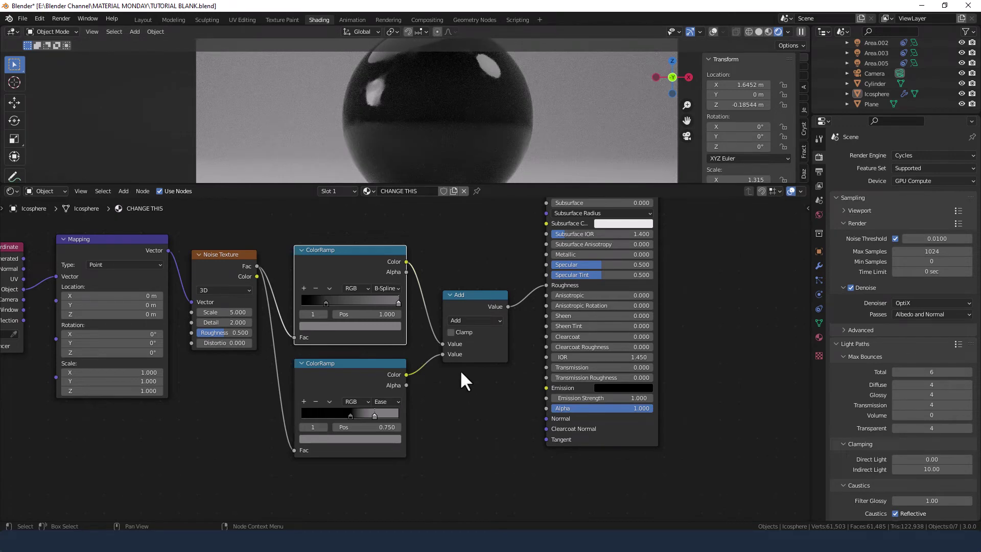
pyautogui.moveTo(460, 369); pyautogui.dragTo(482, 351, button='middle')
pyautogui.click(243, 294)
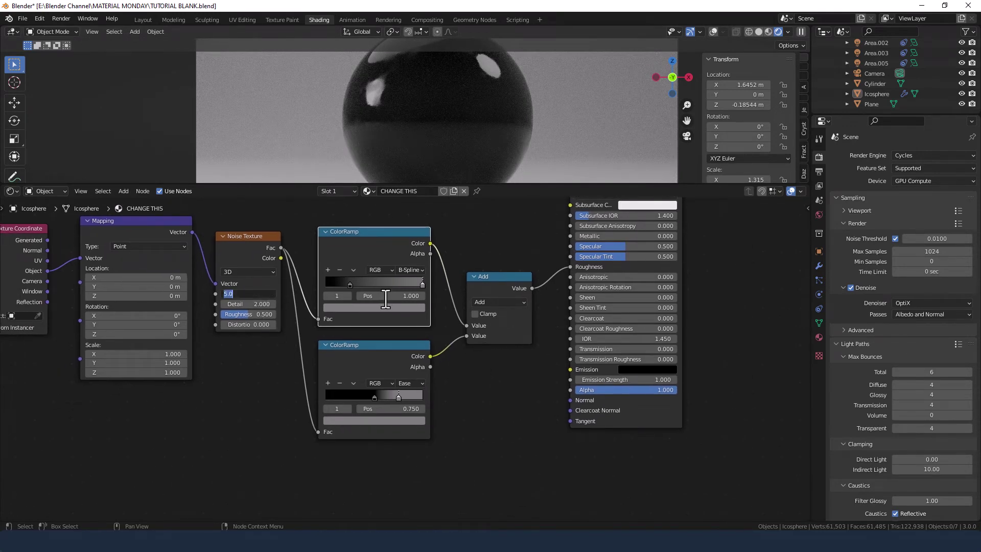
pyautogui.write('2')
pyautogui.press('Tab')
pyautogui.write('15')
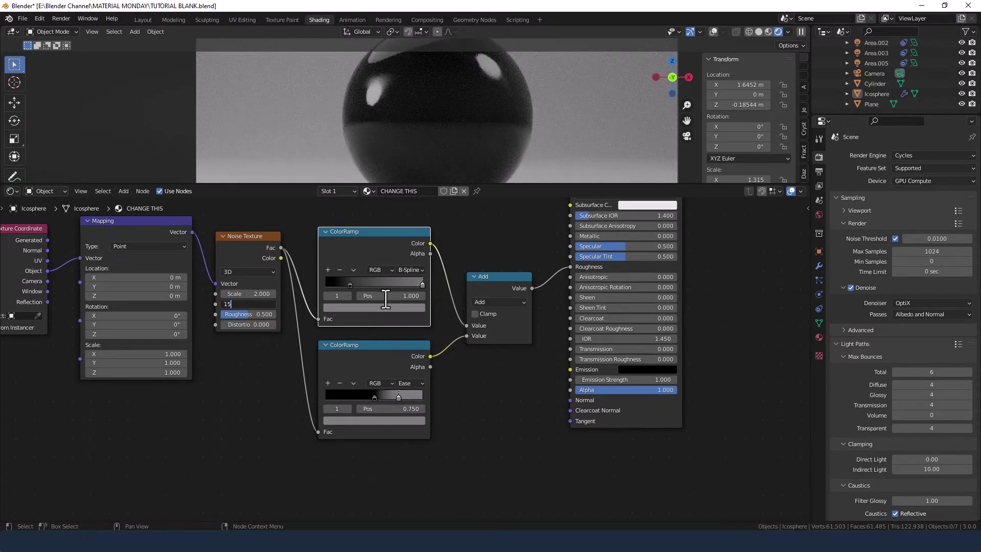
pyautogui.press('Tab')
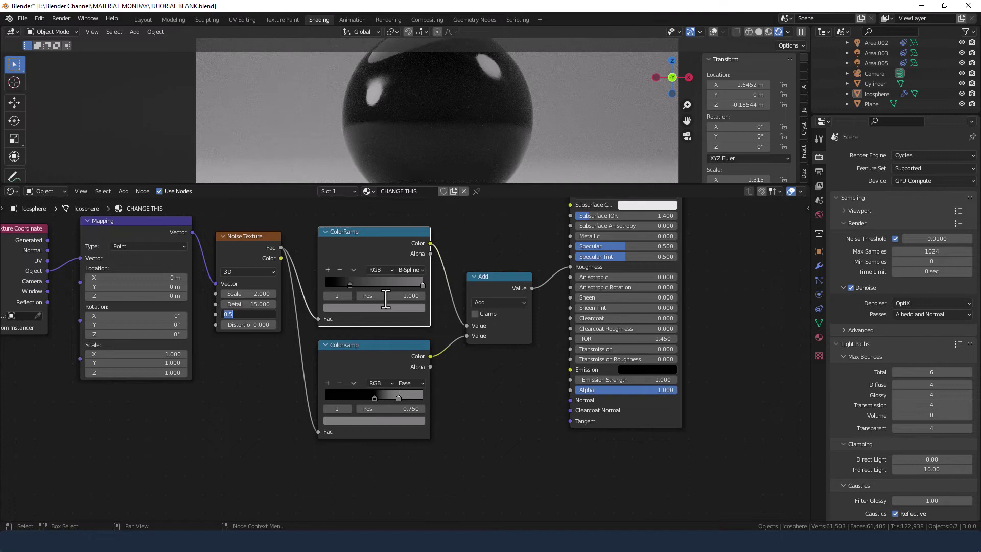
pyautogui.press('Return')
# Render the scene as a still image to check the material
pyautogui.scroll(-4, 438, 346)
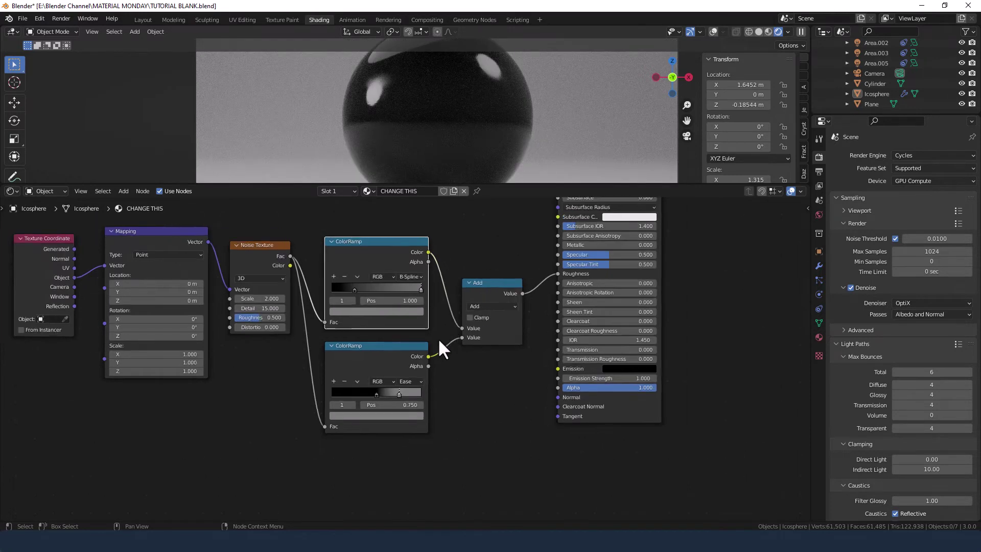
pyautogui.moveTo(466, 280); pyautogui.dragTo(473, 317, button='middle')
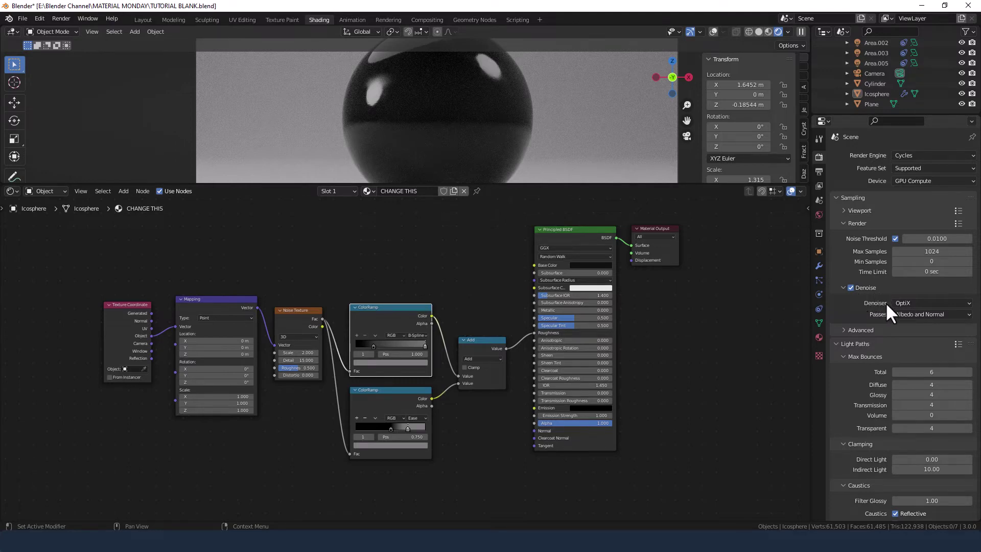
pyautogui.click(62, 17)
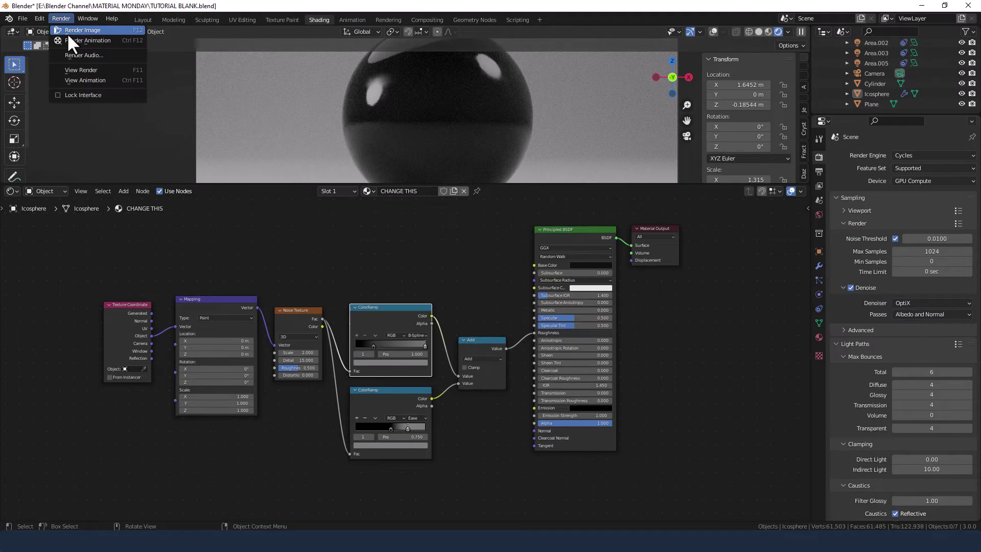
pyautogui.click(66, 32)
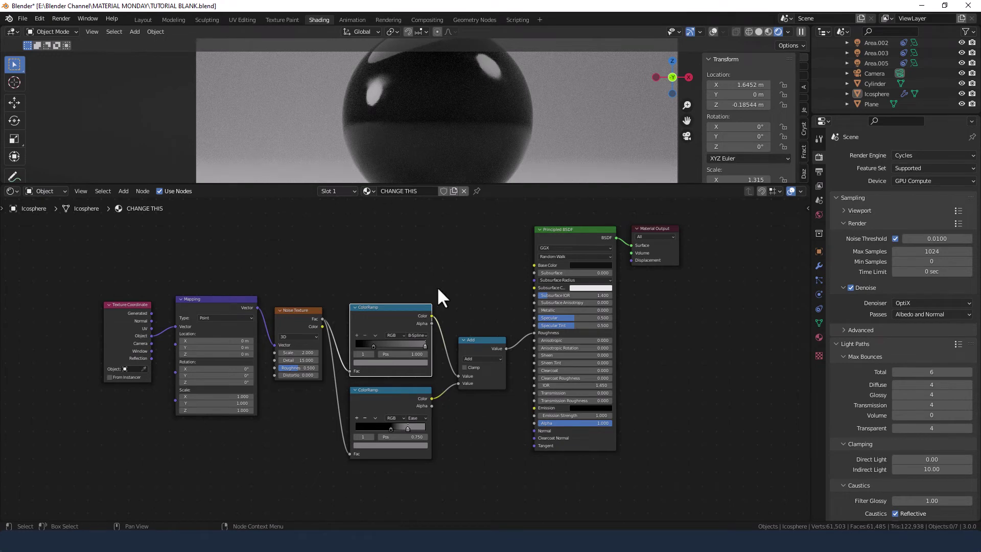
# Add a Bump node below the Add node and connect its Normal output to the Principled BSDF's Normal
pyautogui.click(464, 449)
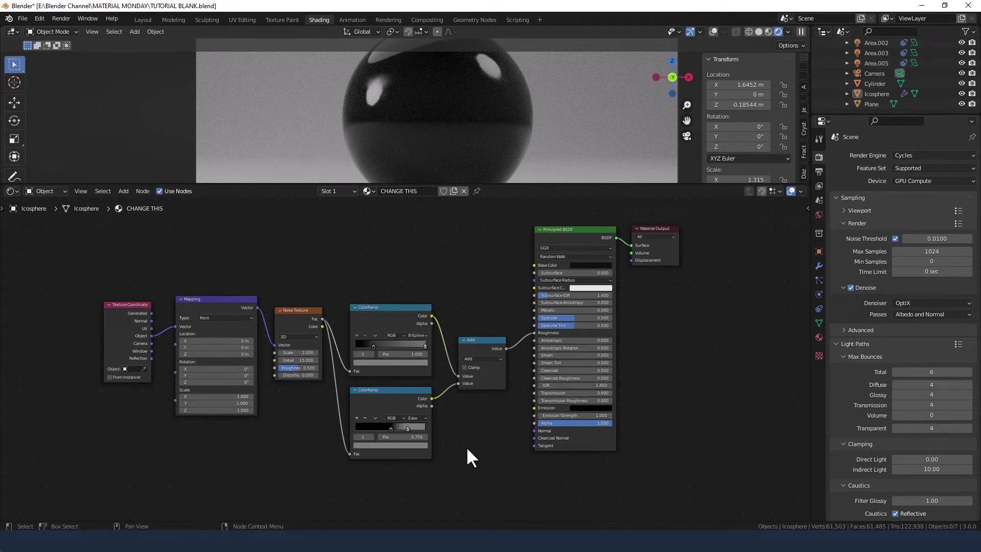
pyautogui.hotkey('shift', 'a')
pyautogui.click(442, 403)
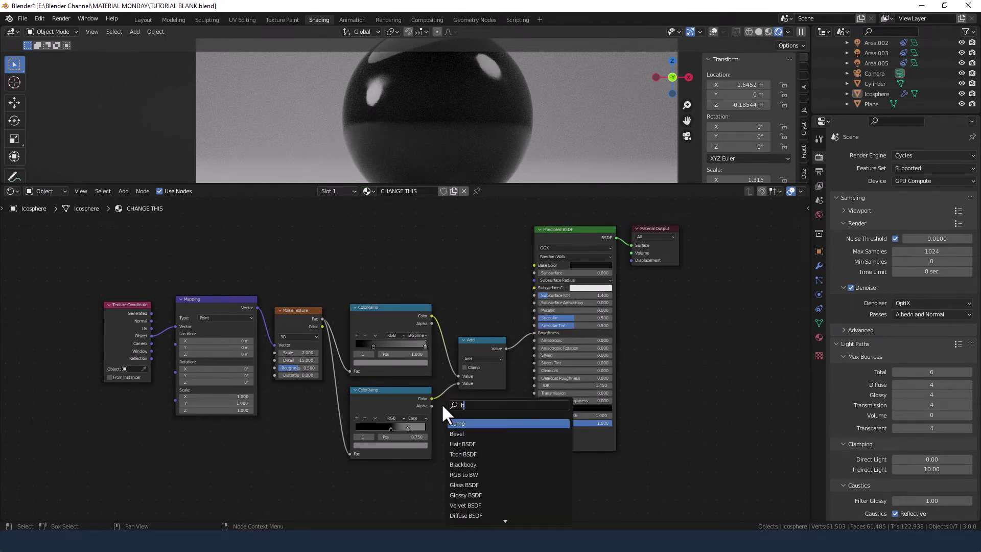
pyautogui.write('bump')
pyautogui.click(461, 424)
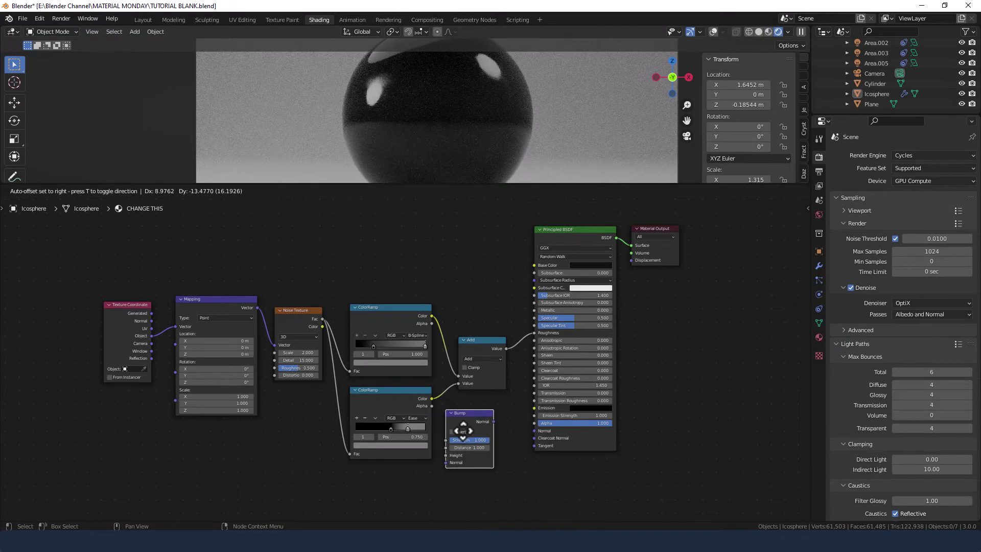
pyautogui.click(493, 437)
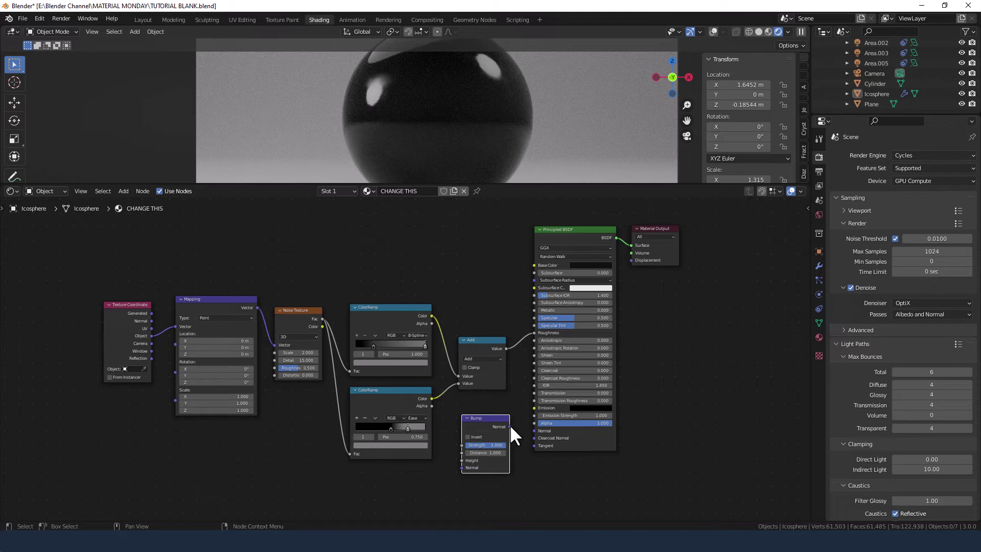
pyautogui.moveTo(509, 426); pyautogui.dragTo(534, 430)
# Move all nodes feeding Roughness farther from the Principled BSDF and connect the Add node's Value to the Bump node's Height
pyautogui.moveTo(57, 280); pyautogui.dragTo(484, 349)
pyautogui.moveTo(122, 279); pyautogui.dragTo(512, 397)
pyautogui.moveTo(483, 348); pyautogui.dragTo(393, 352)
pyautogui.click(415, 356)
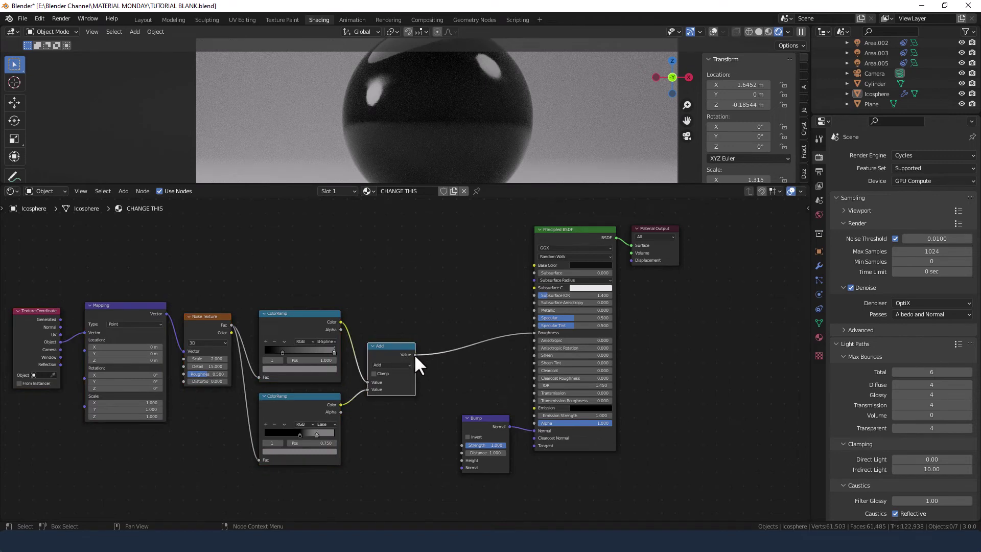
pyautogui.moveTo(416, 355); pyautogui.dragTo(460, 461)
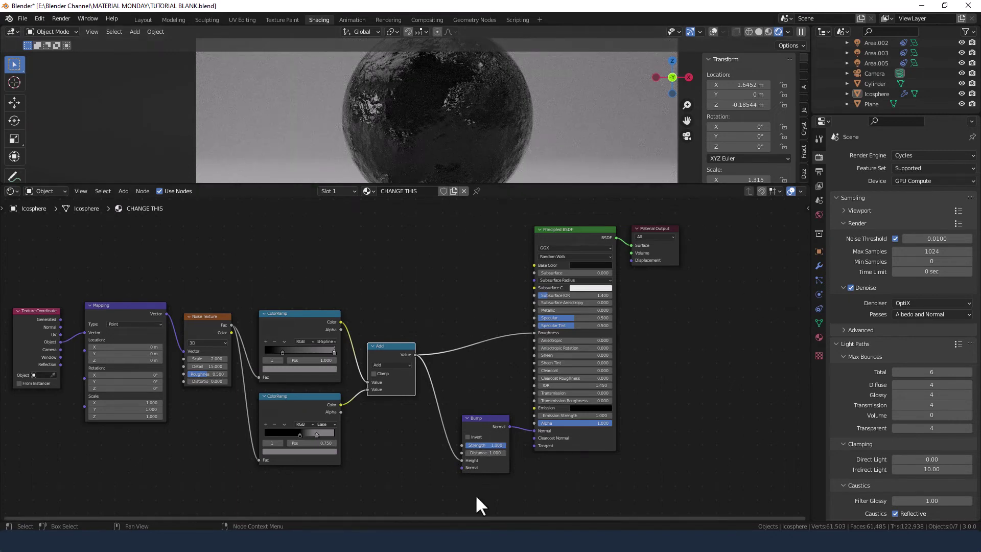
# Set the Bump node's Strength to 0.015 and its Distance to 0.5
pyautogui.scroll(4, 460, 378)
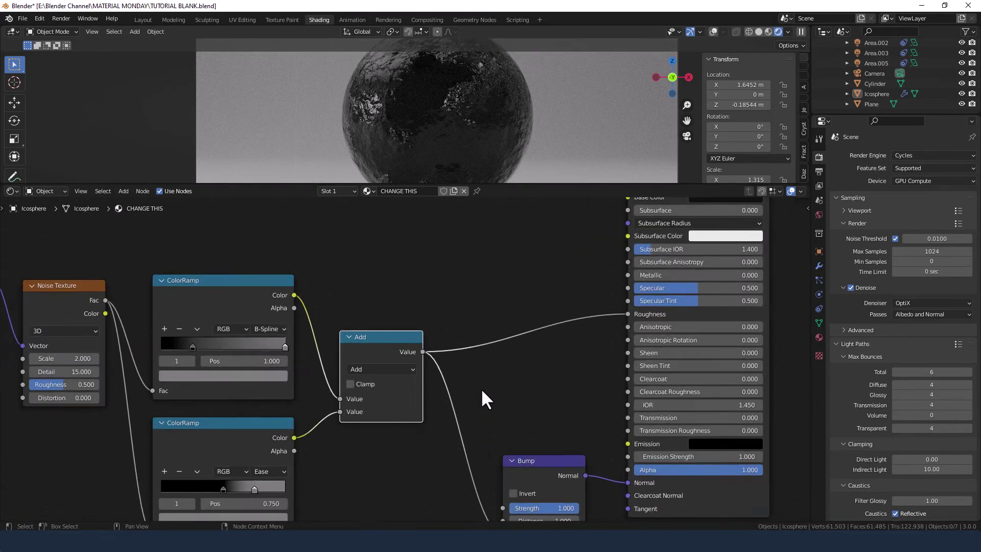
pyautogui.moveTo(480, 388); pyautogui.dragTo(424, 299, button='middle')
pyautogui.click(466, 382)
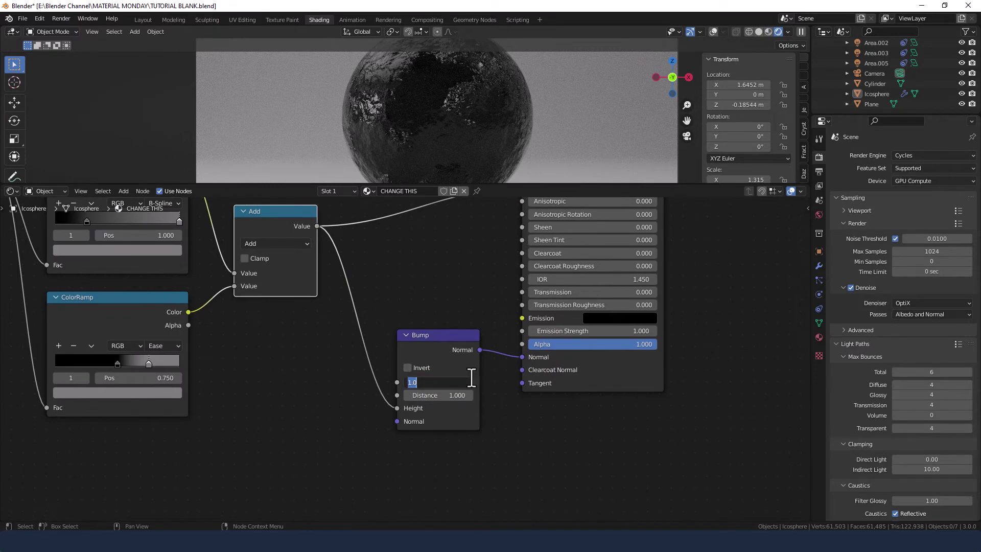
pyautogui.write('.015')
pyautogui.press('Return')
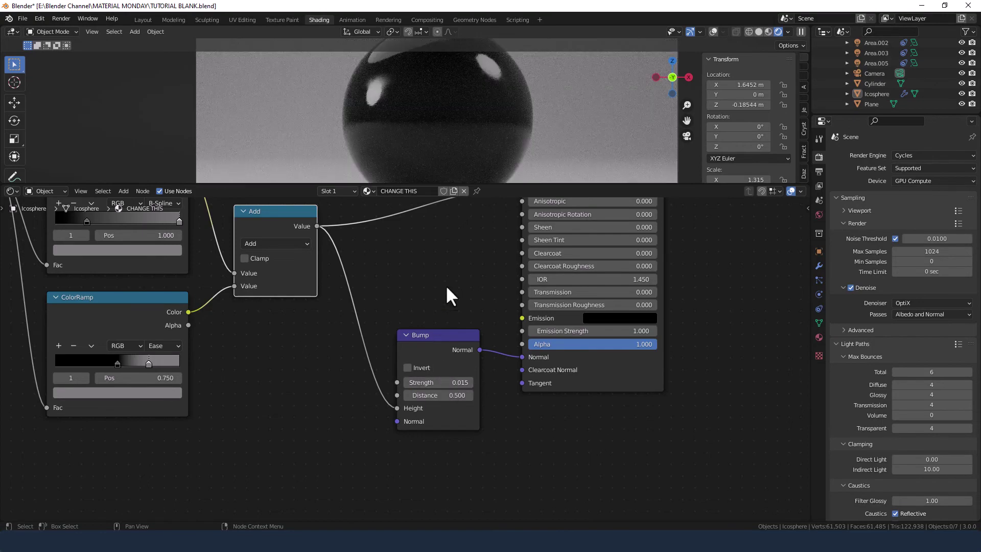
pyautogui.rightClick(412, 100)
pyautogui.click(413, 101)
# Move all nodes from Texture Coordinate through Add closer to the Bump node, then deselect them
pyautogui.scroll(-5, 421, 332)
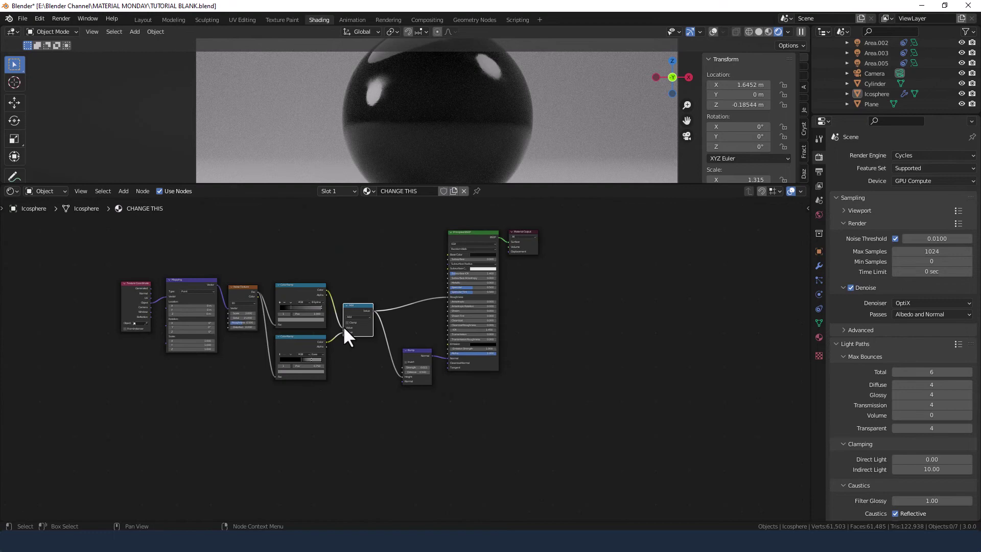
pyautogui.moveTo(123, 259); pyautogui.dragTo(351, 397)
pyautogui.moveTo(354, 306); pyautogui.dragTo(371, 323)
pyautogui.click(370, 302)
pyautogui.scroll(2, 417, 316)
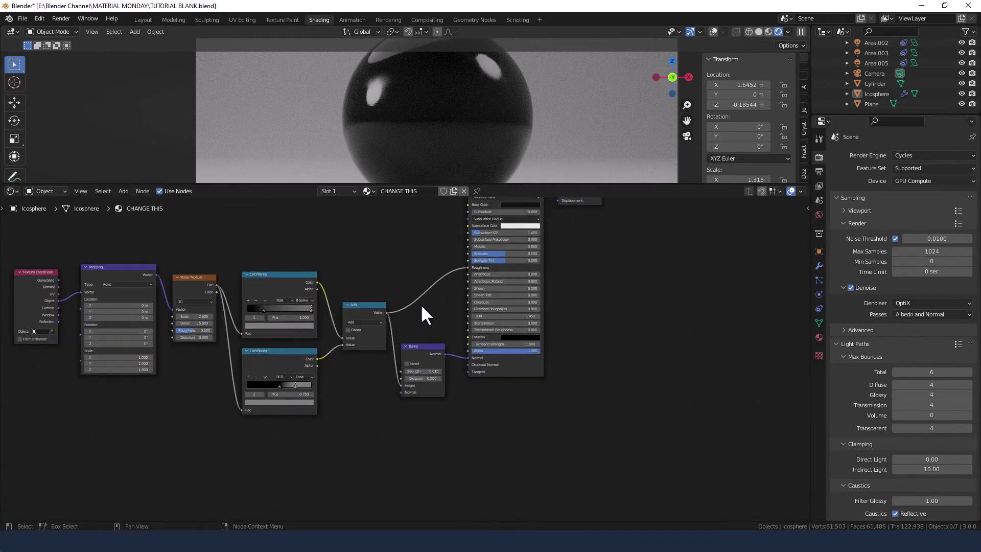
pyautogui.moveTo(421, 303); pyautogui.dragTo(493, 348, button='middle')
pyautogui.scroll(2, 475, 383)
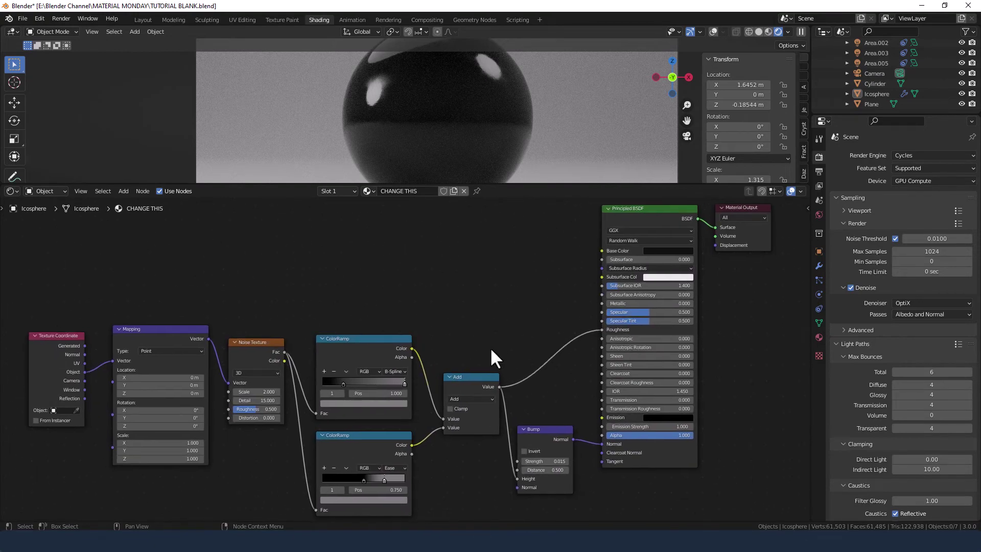
# Render a still image, inspect the bumped surface up close and from afar, and close the render window
pyautogui.click(61, 19)
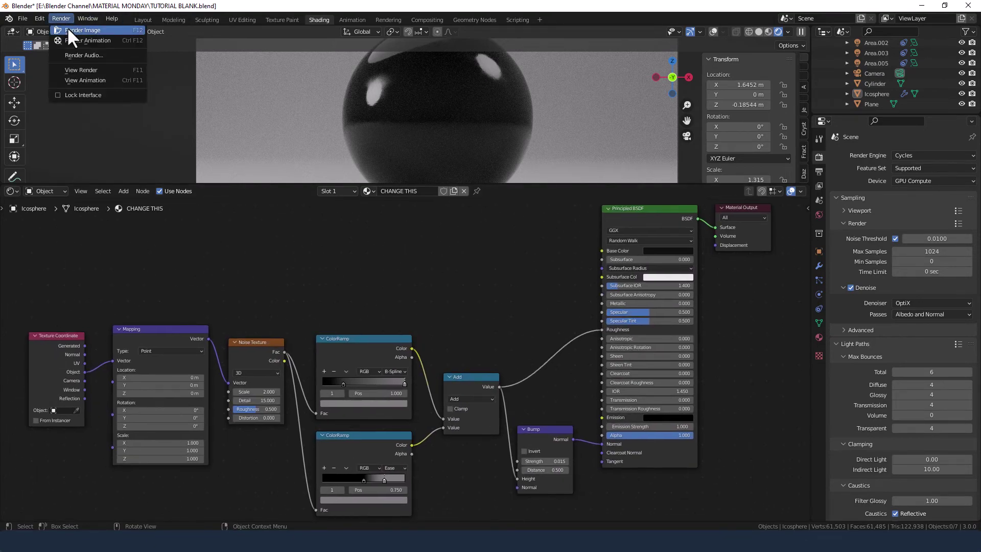
pyautogui.click(67, 29)
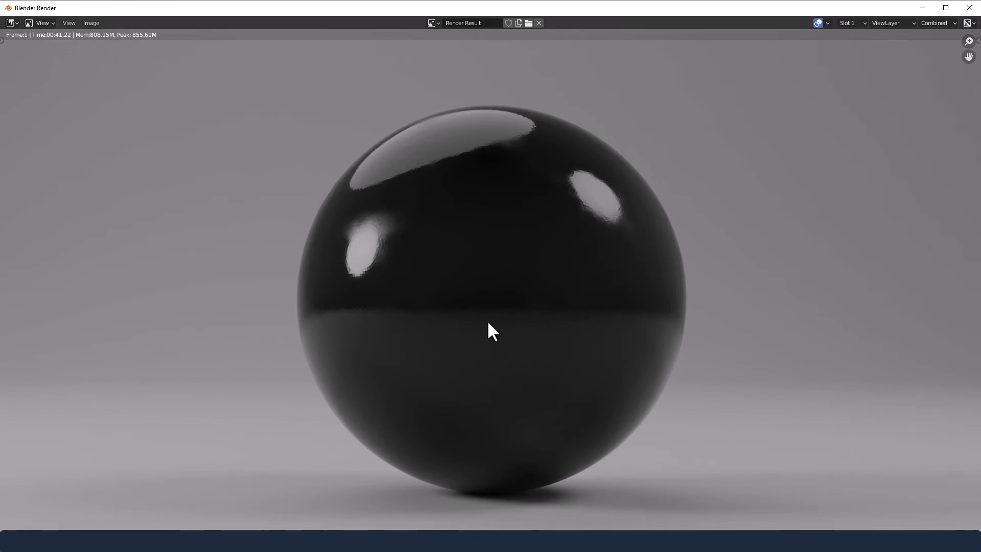
pyautogui.scroll(-2, 486, 322)
pyautogui.scroll(4, 486, 323)
pyautogui.scroll(-4, 485, 329)
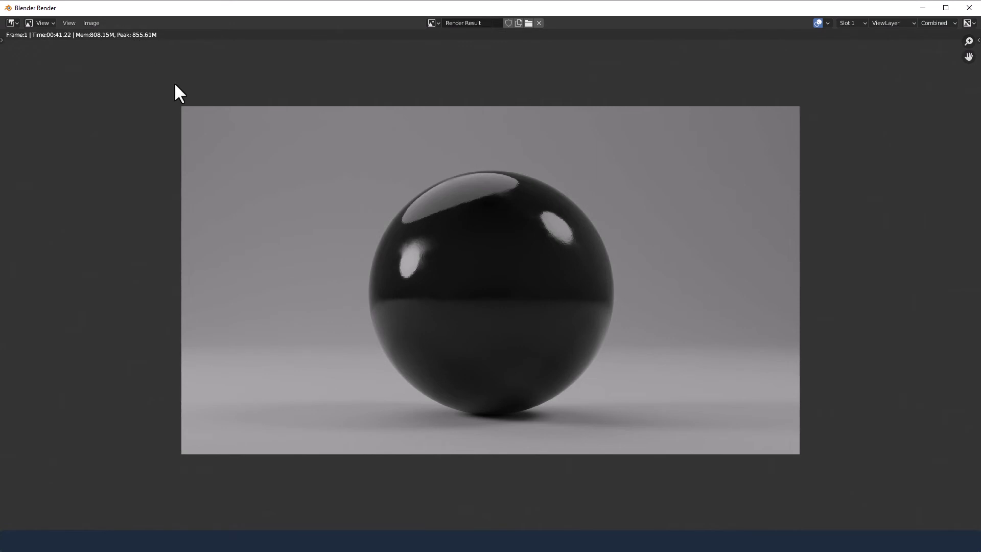
pyautogui.click(969, 7)
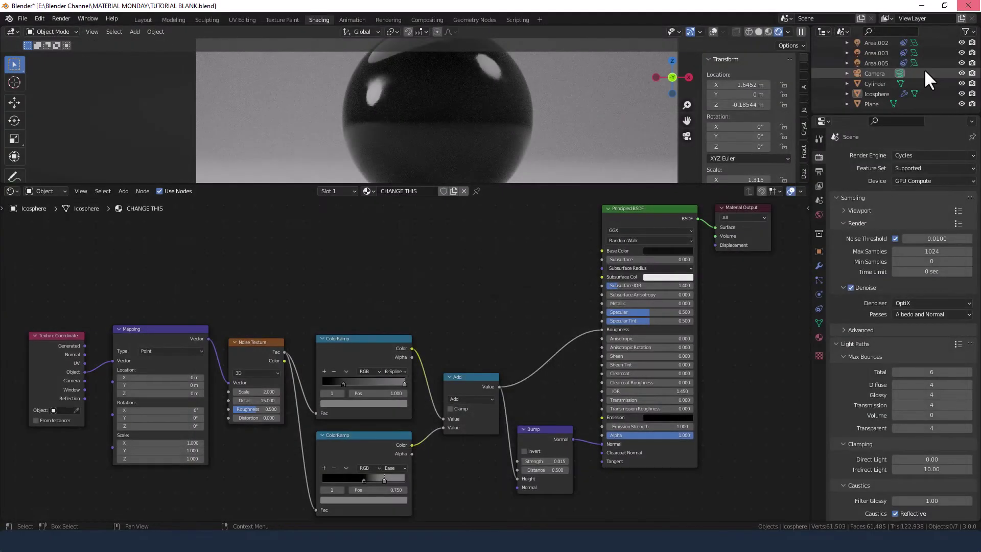
# Review the icosphere's Subdivision modifier, including its viewport and render levels and its advanced options
pyautogui.click(819, 266)
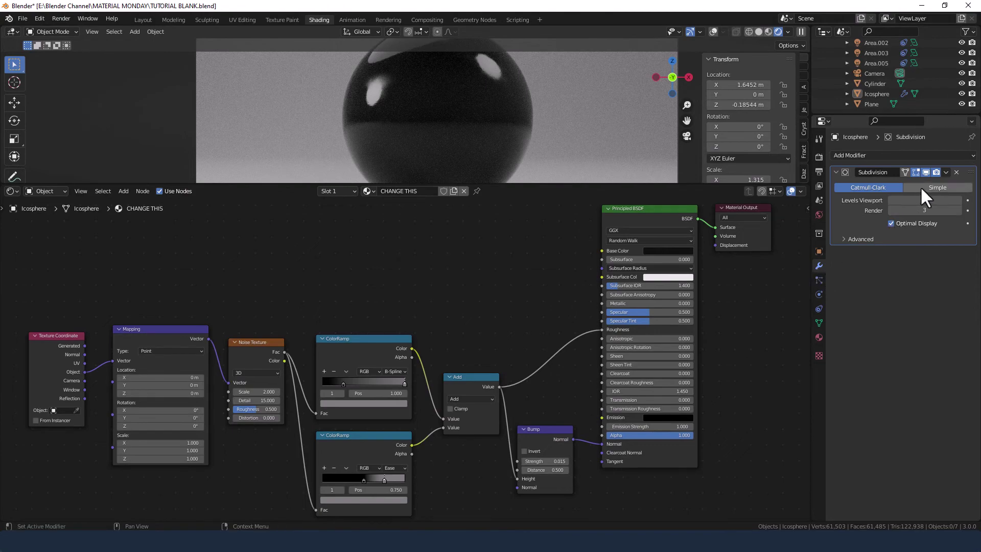
pyautogui.click(892, 200)
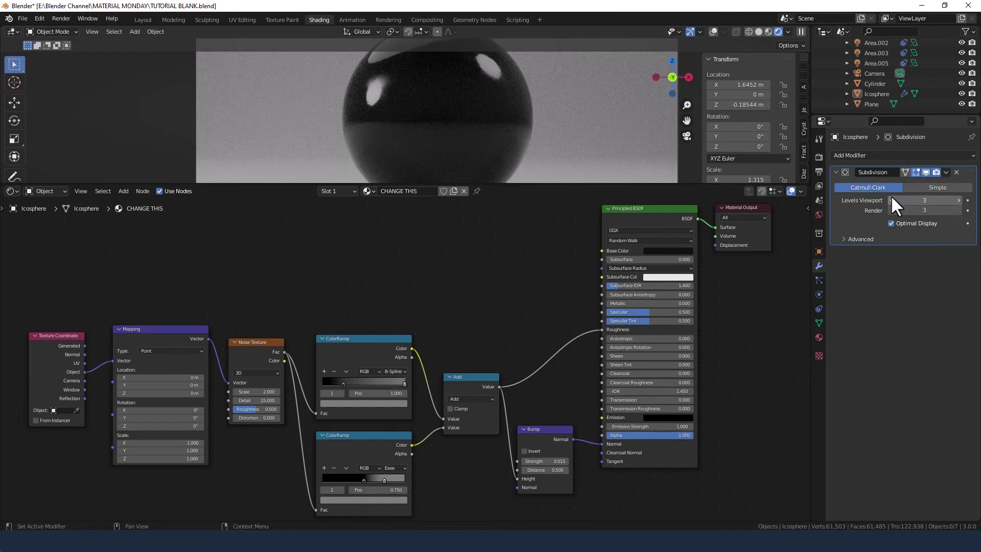
pyautogui.scroll(3, 434, 122)
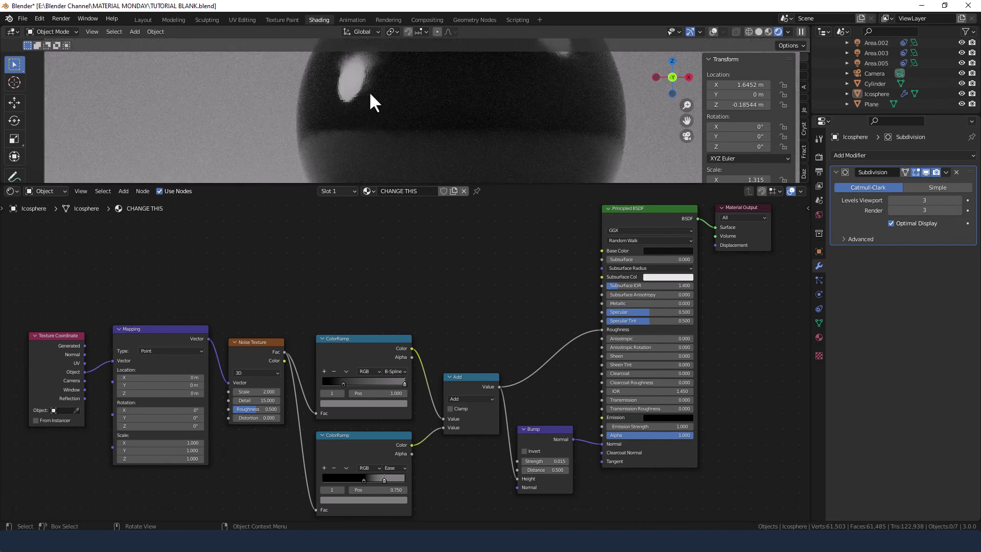
pyautogui.click(868, 239)
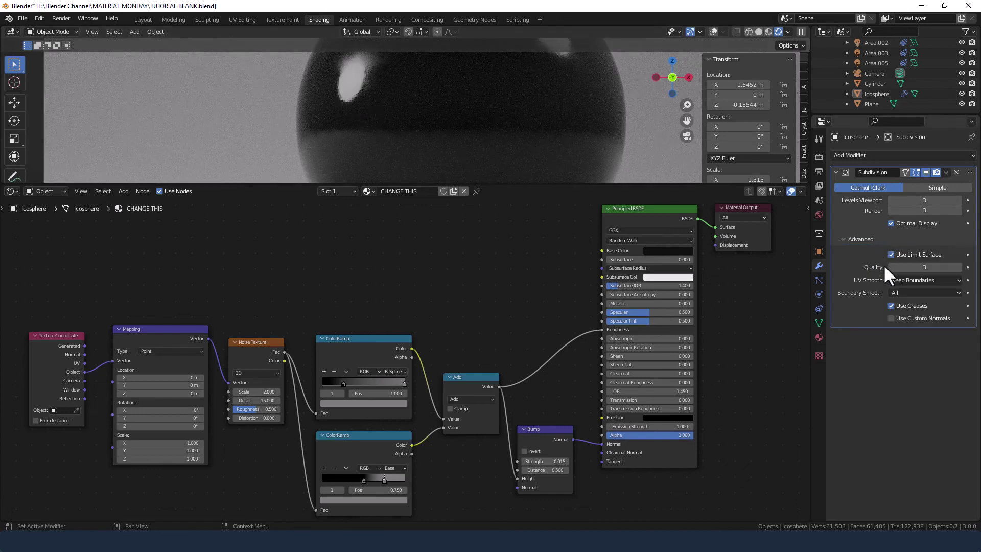
pyautogui.scroll(-1, 452, 301)
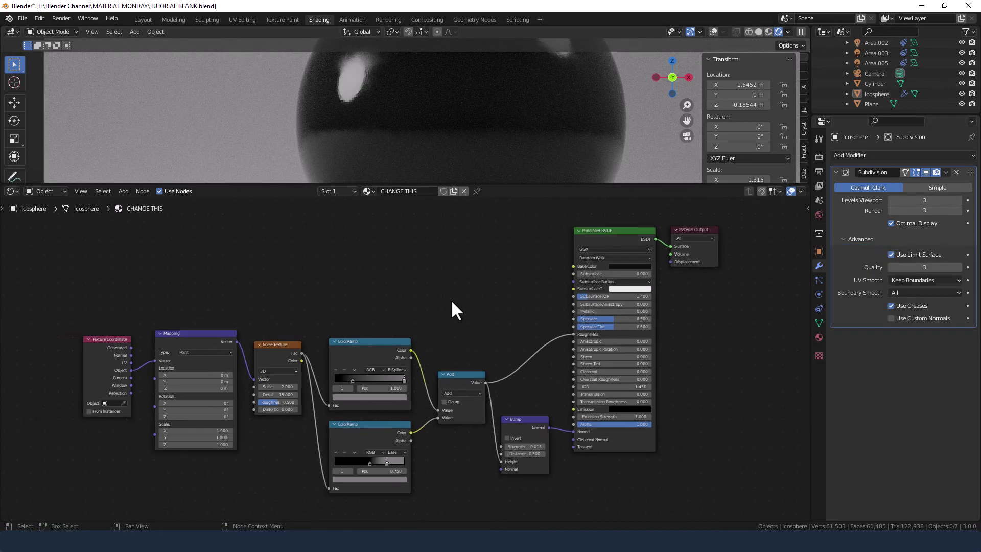
pyautogui.scroll(1, 450, 299)
pyautogui.moveTo(449, 298); pyautogui.dragTo(454, 296, button='middle')
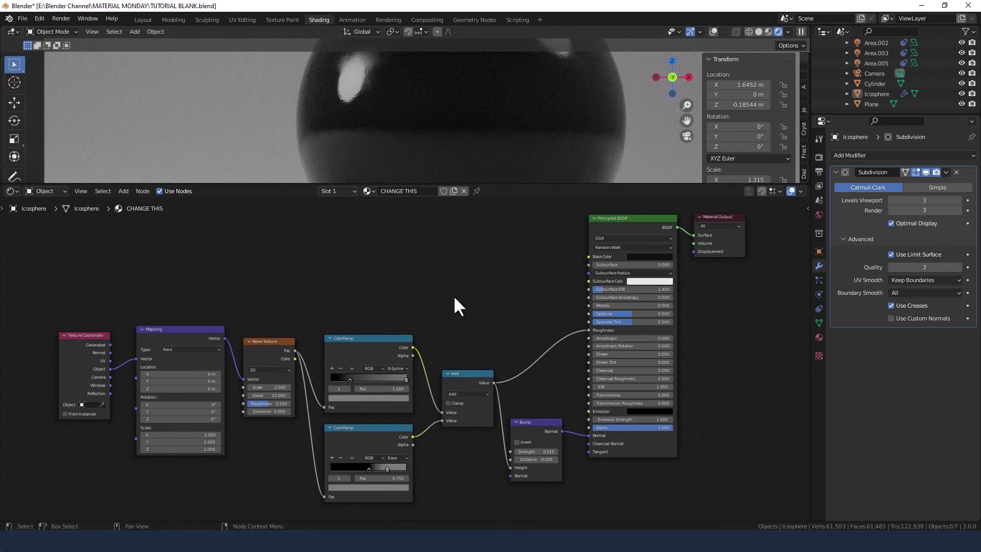